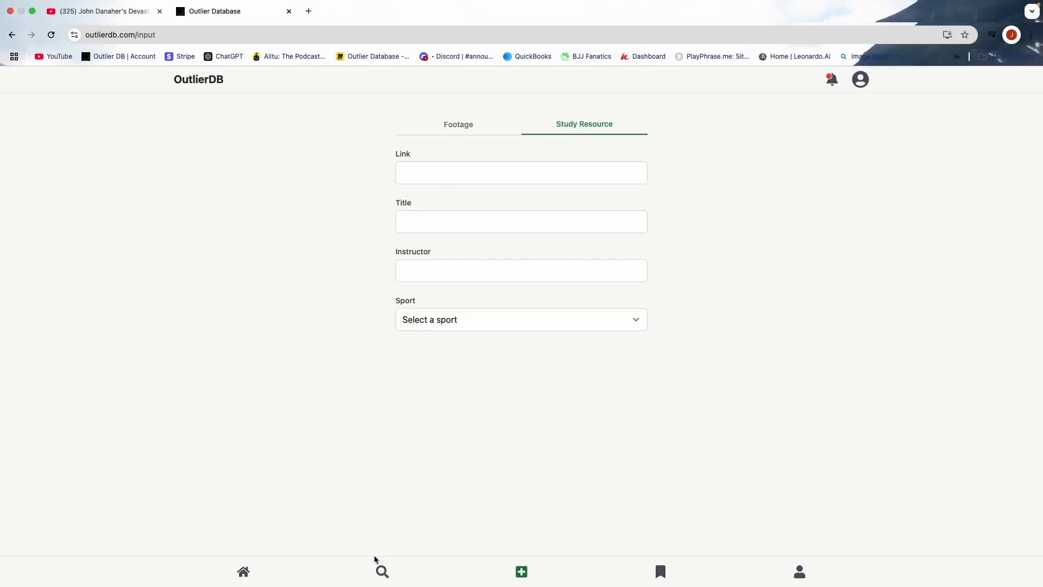
- Filter the database by the popular hashtag #footage and look through the resulting clips
left_click(382, 572)
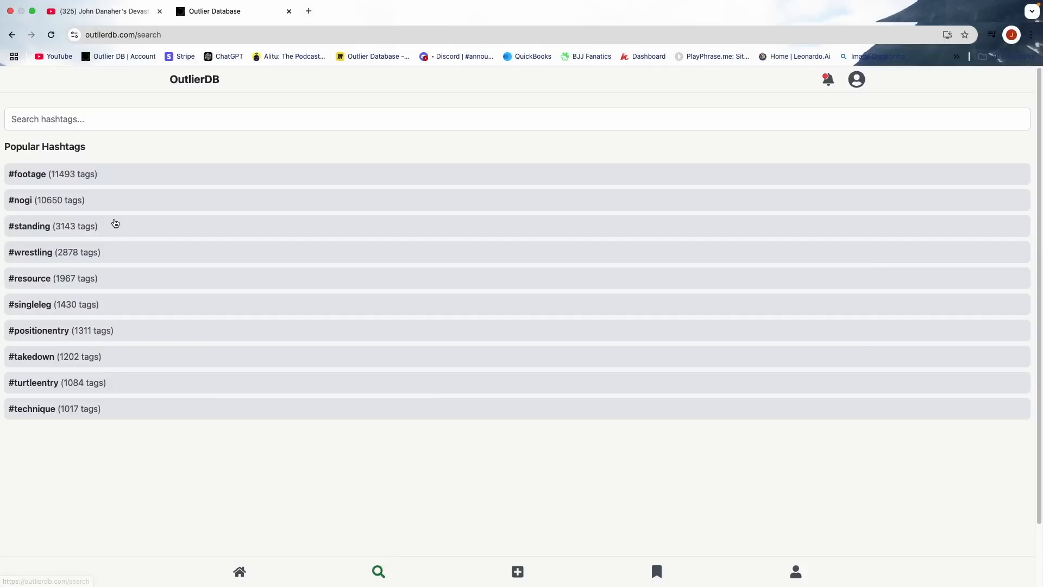
left_click(89, 175)
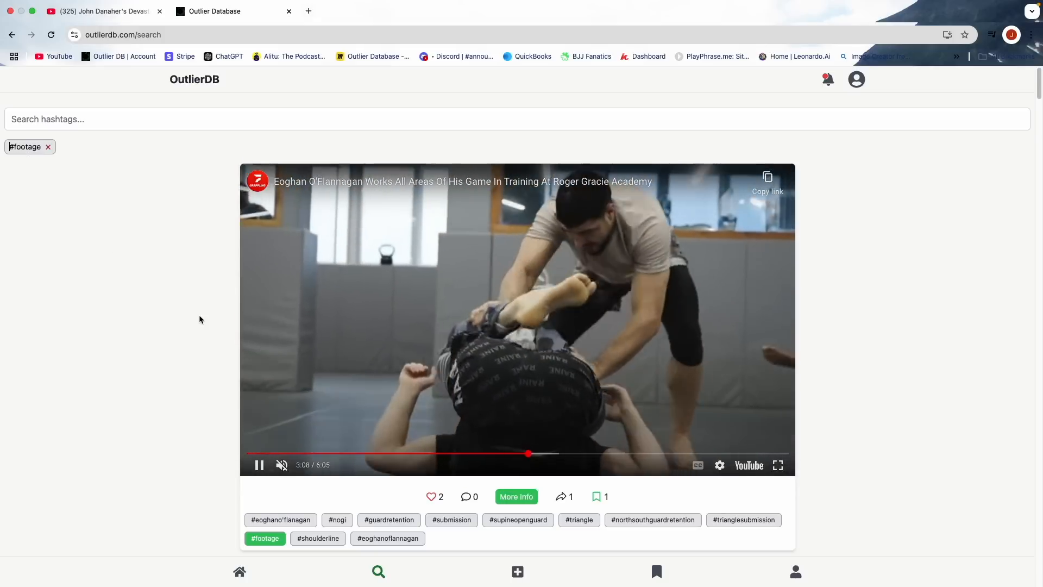
scroll(203, 325, "down", 10)
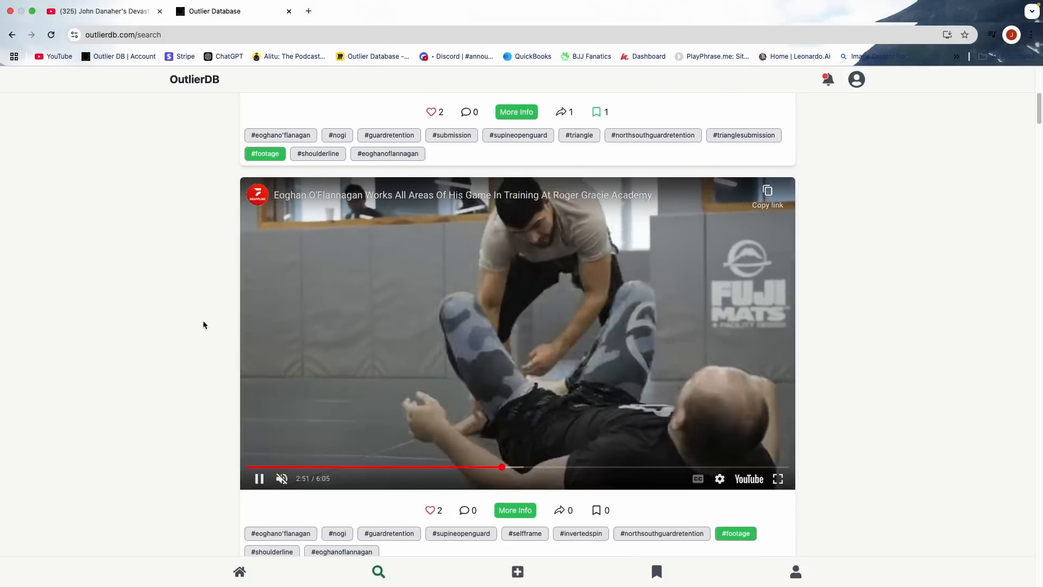
scroll(203, 325, "down", 5)
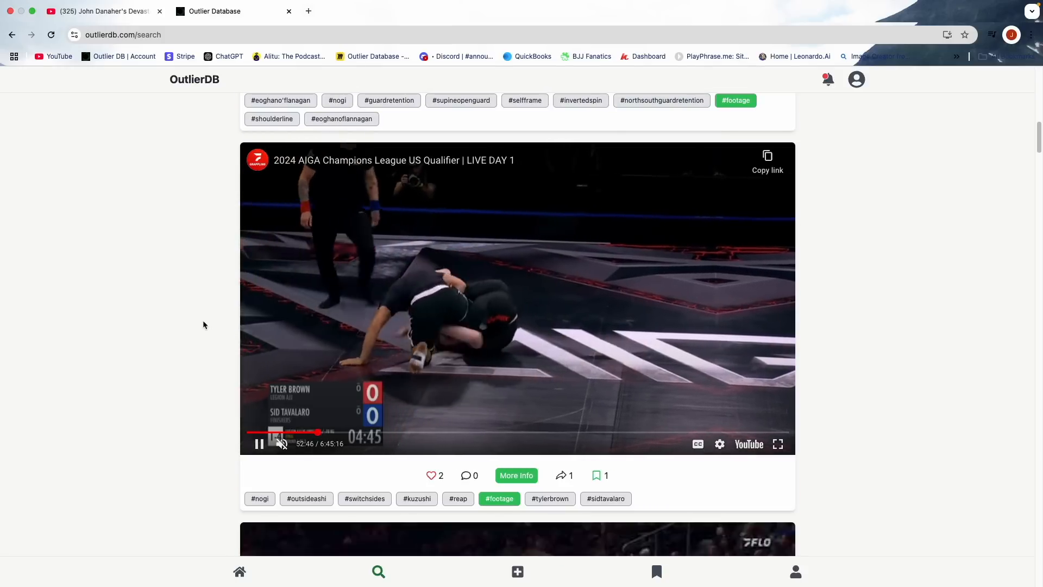
scroll(203, 325, "up", 15)
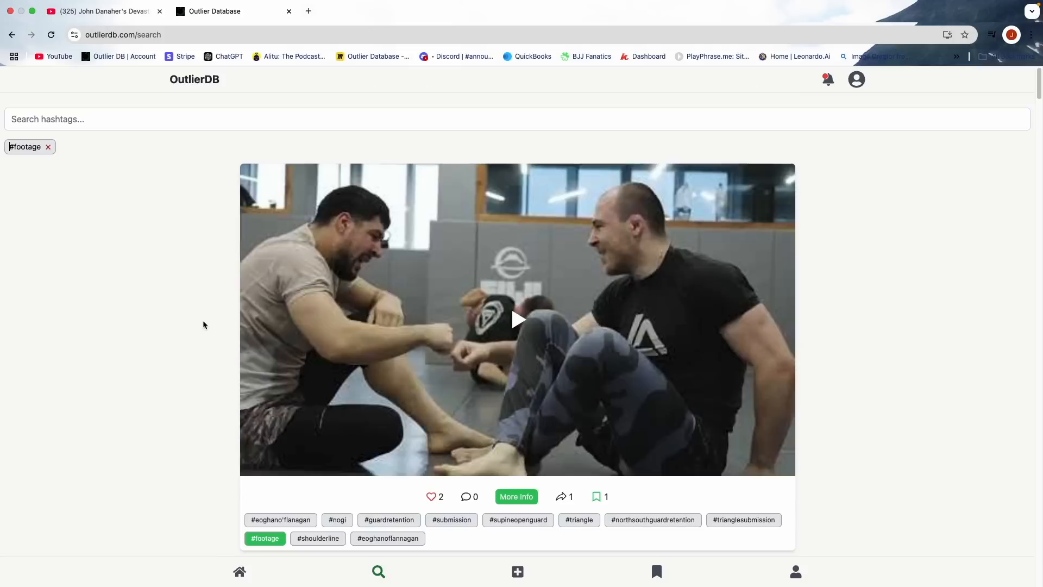
- Replace the #footage filter with #resource and look at the instructional clips
left_click(48, 146)
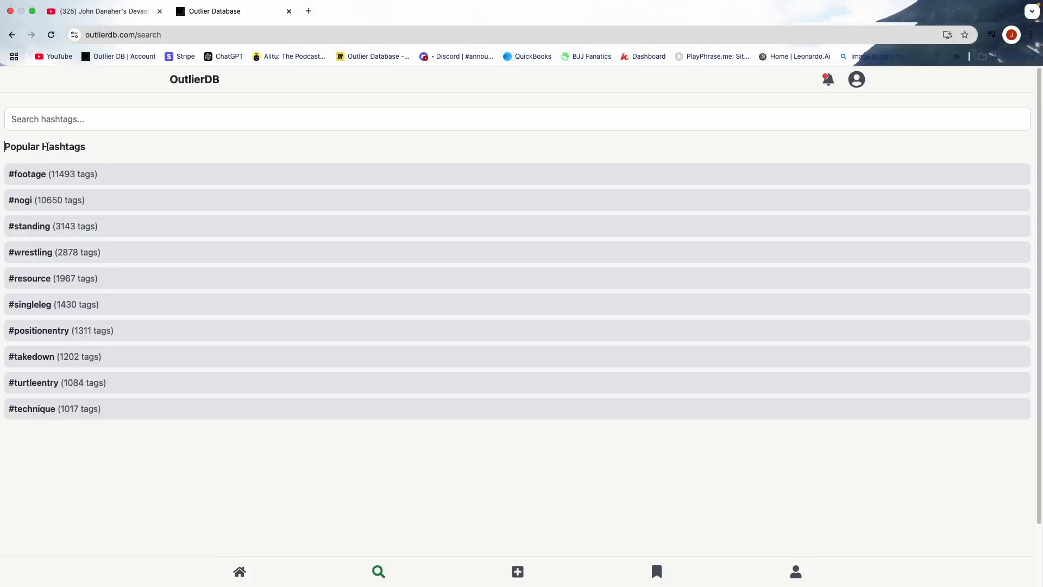
left_click(57, 275)
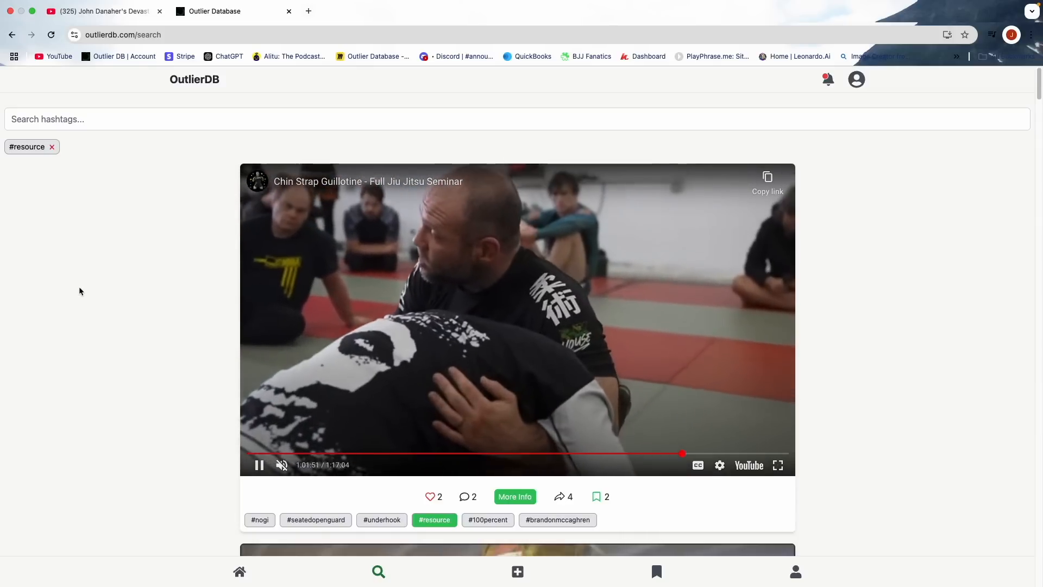
scroll(132, 299, "down", 2)
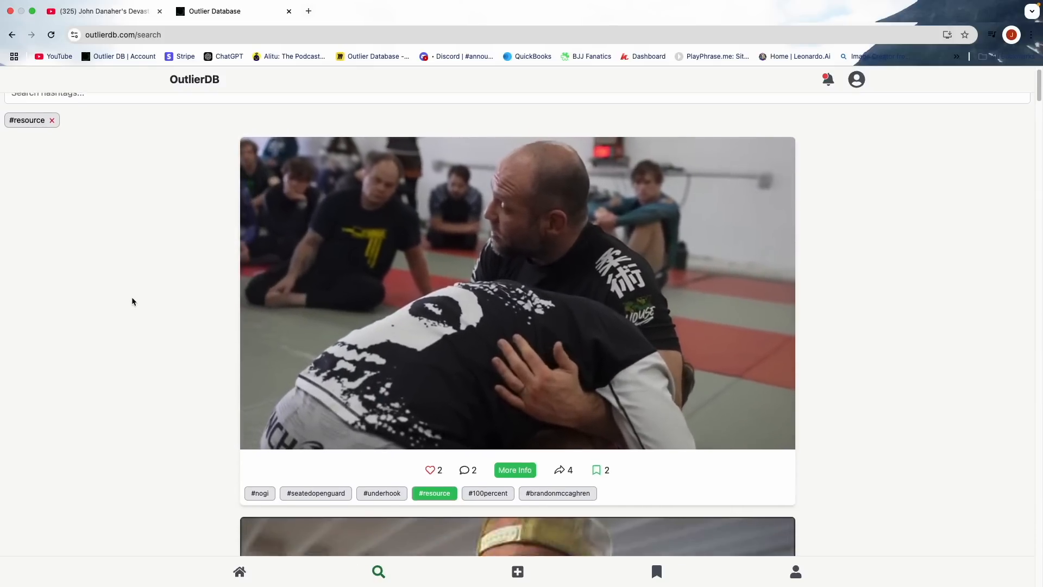
scroll(132, 299, "up", 1)
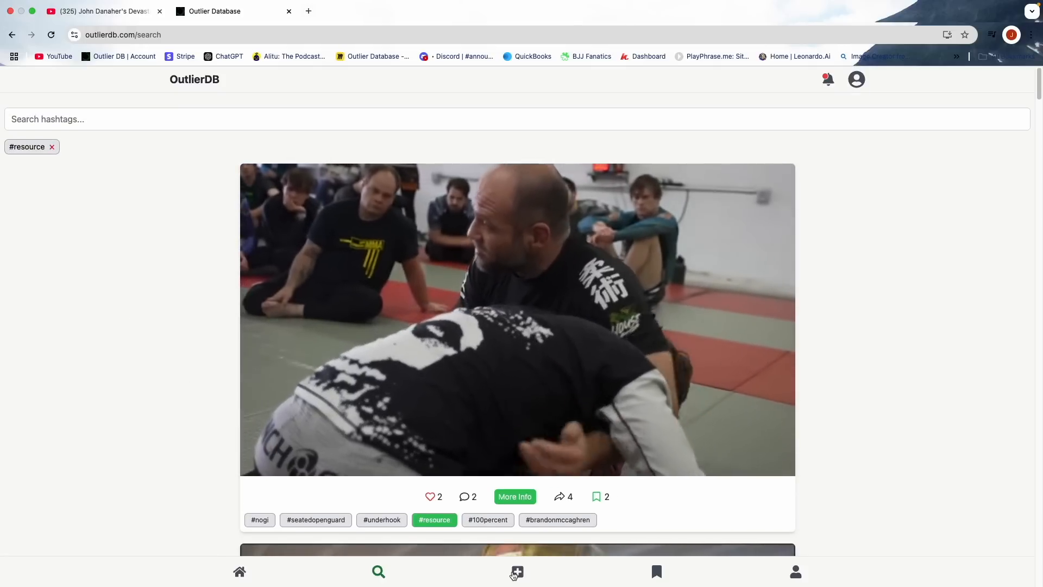
- Open the form for adding an entry, view its Study Resource version and return to the Footage version
left_click(517, 573)
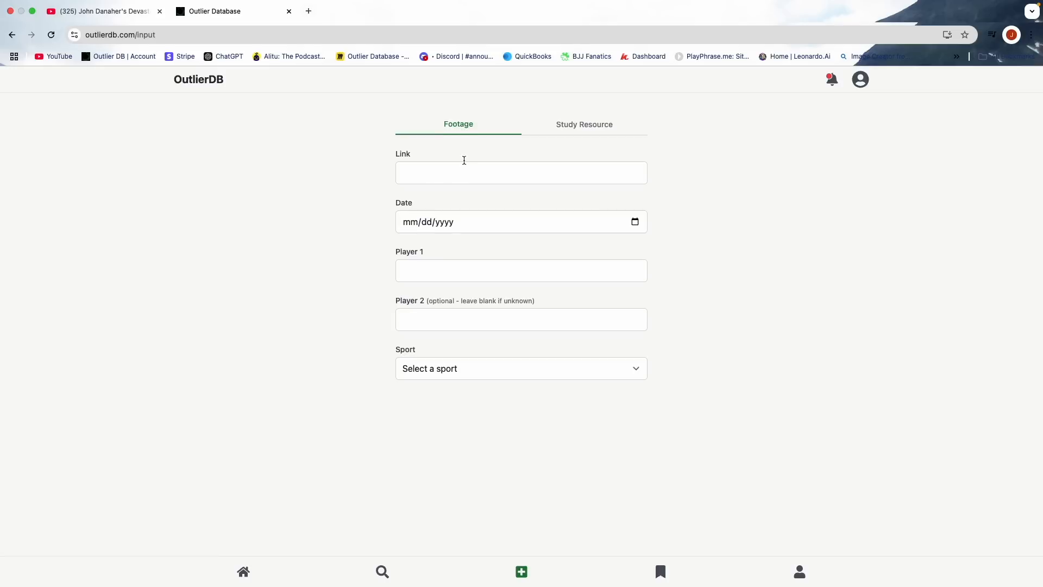
left_click(585, 129)
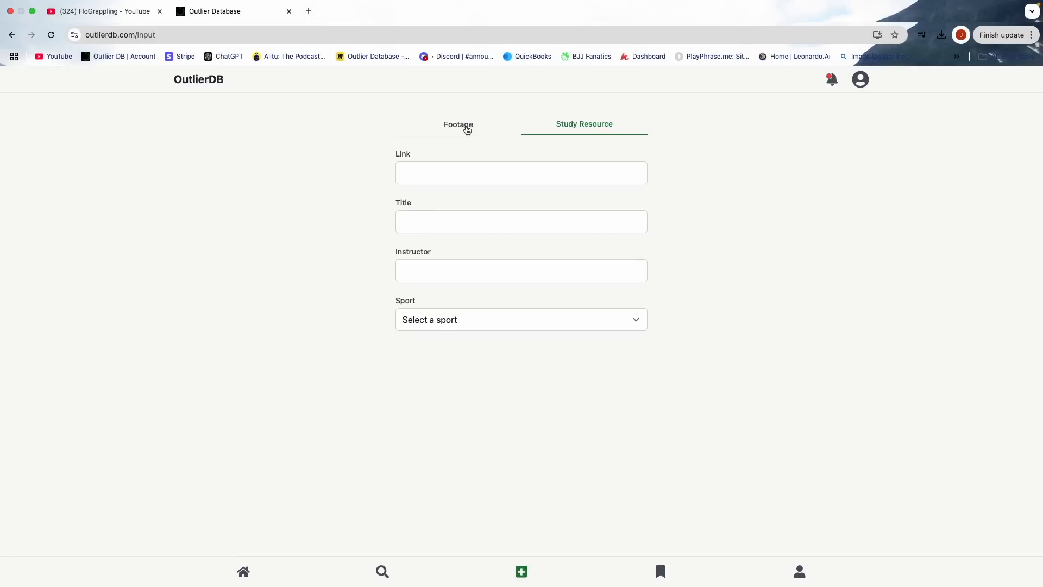
left_click(467, 130)
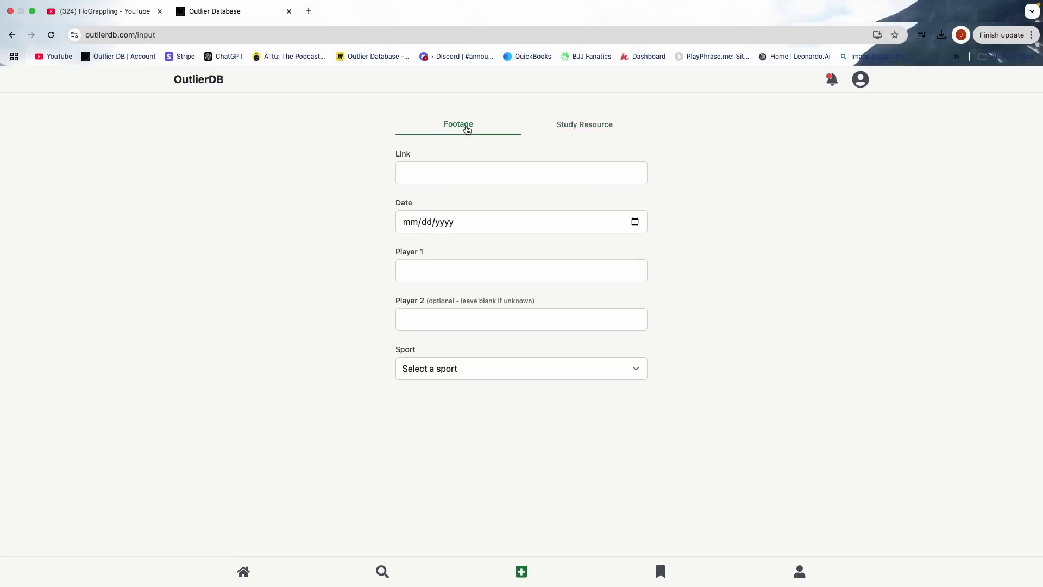
- Switch to YouTube and open the "Training Throwback" New Wave video among FloGrappling's latest videos
left_click(121, 11)
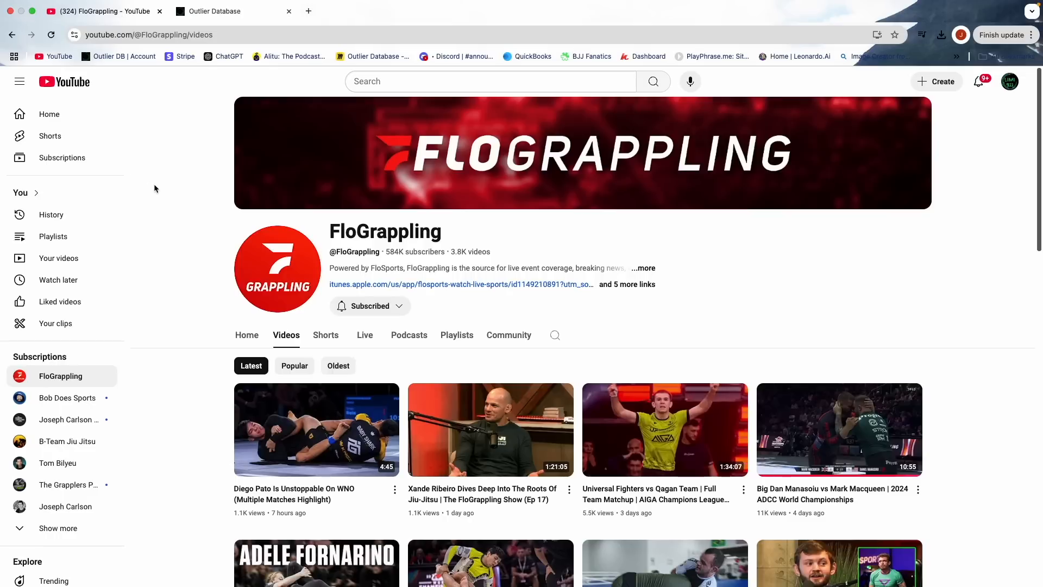
scroll(188, 244, "down", 3)
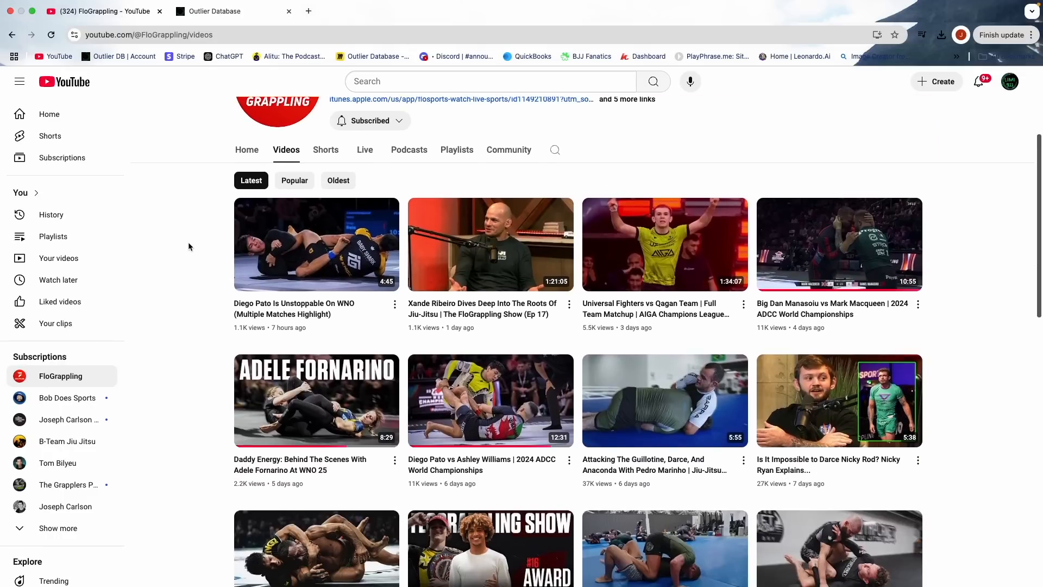
scroll(188, 246, "down", 1)
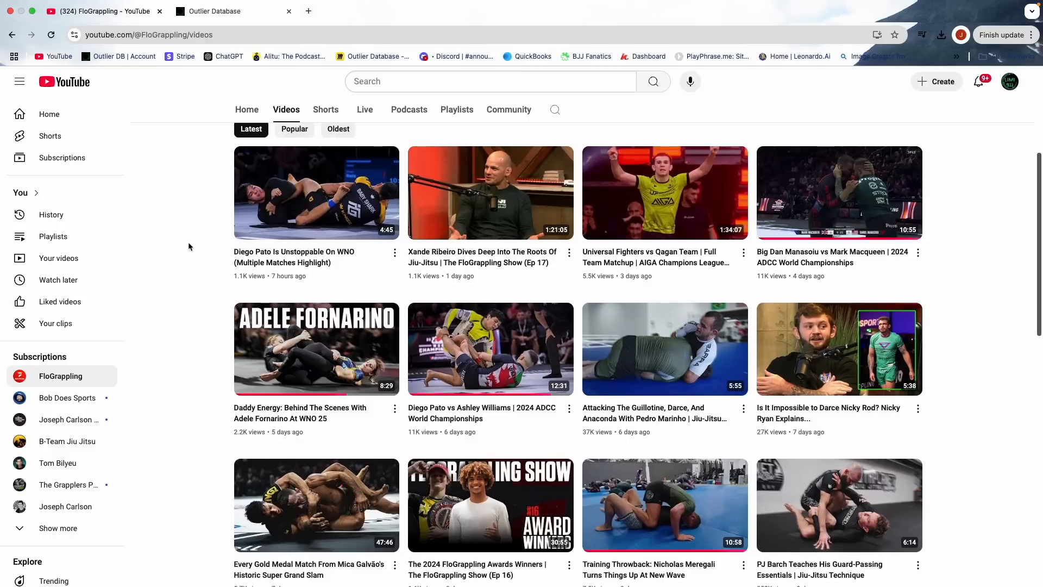
scroll(188, 242, "down", 2)
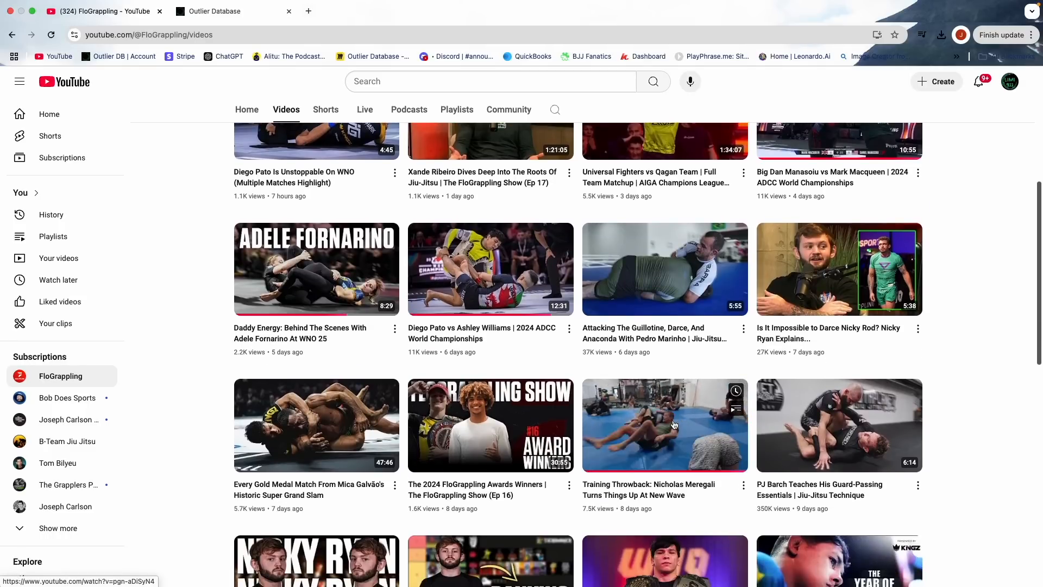
left_click(674, 424)
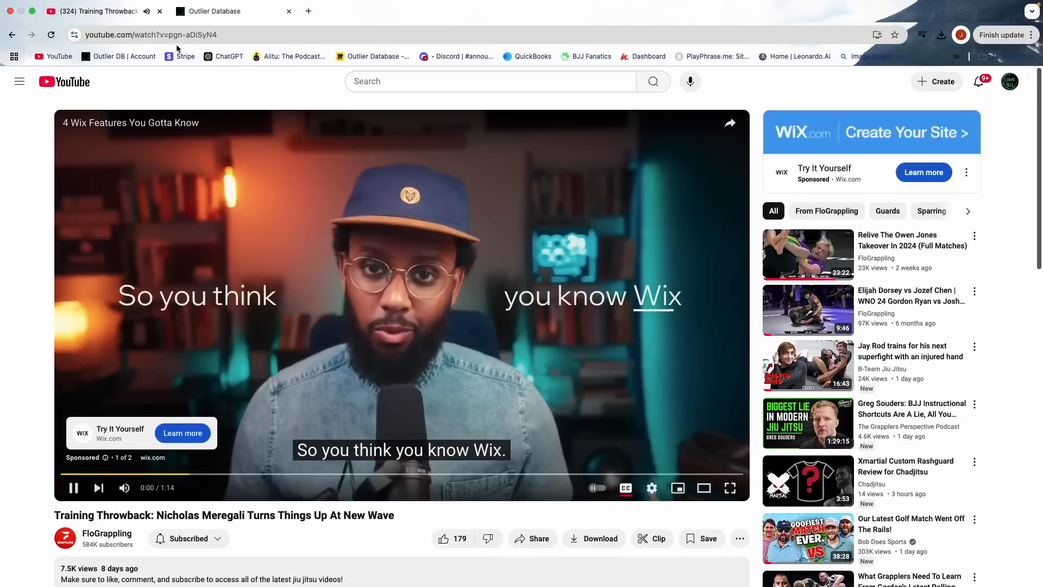
left_click(176, 36)
key("cmd+c")
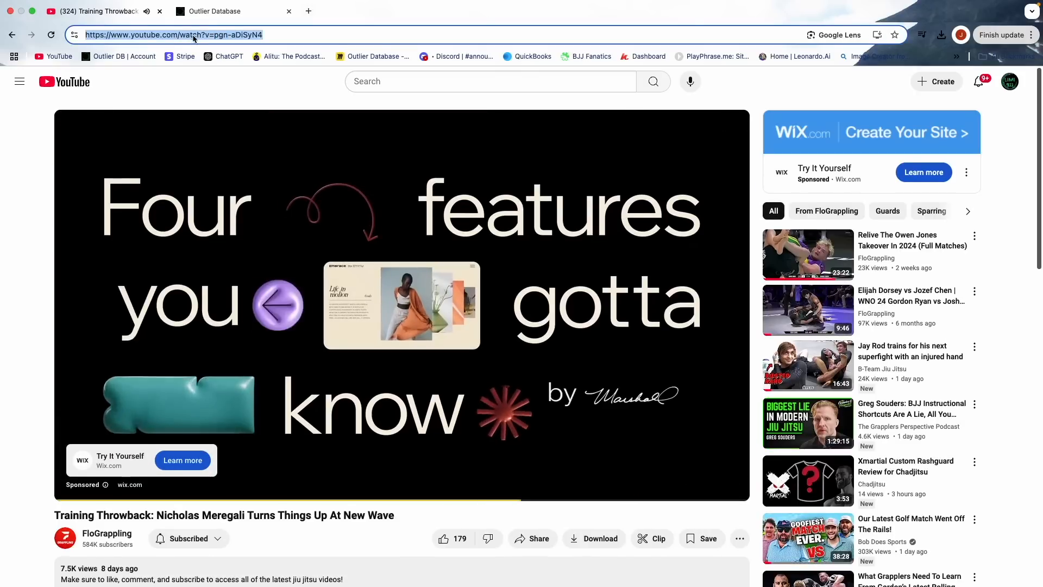
left_click(242, 12)
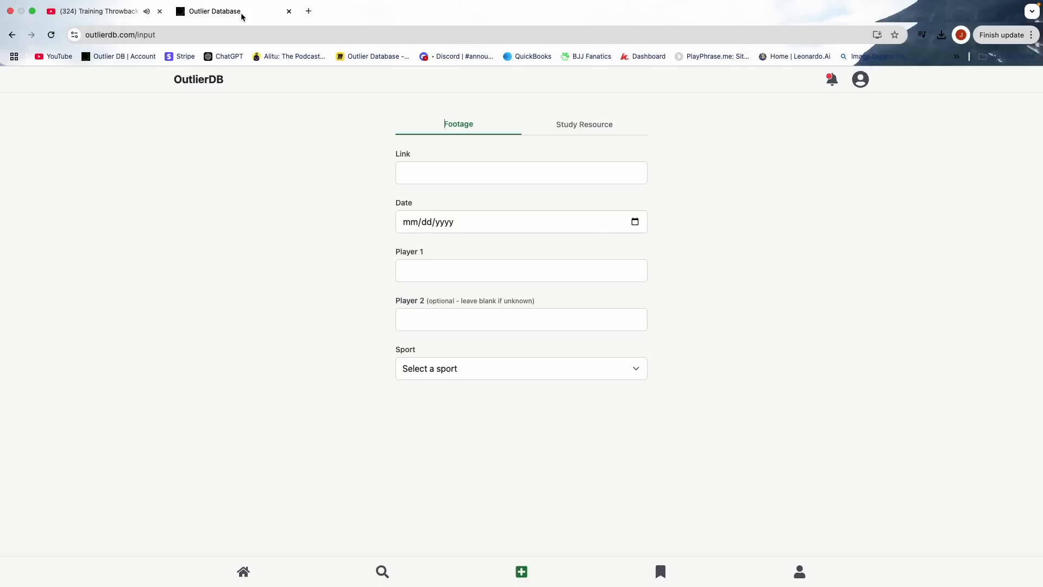
left_click(458, 170)
key("cmd+v")
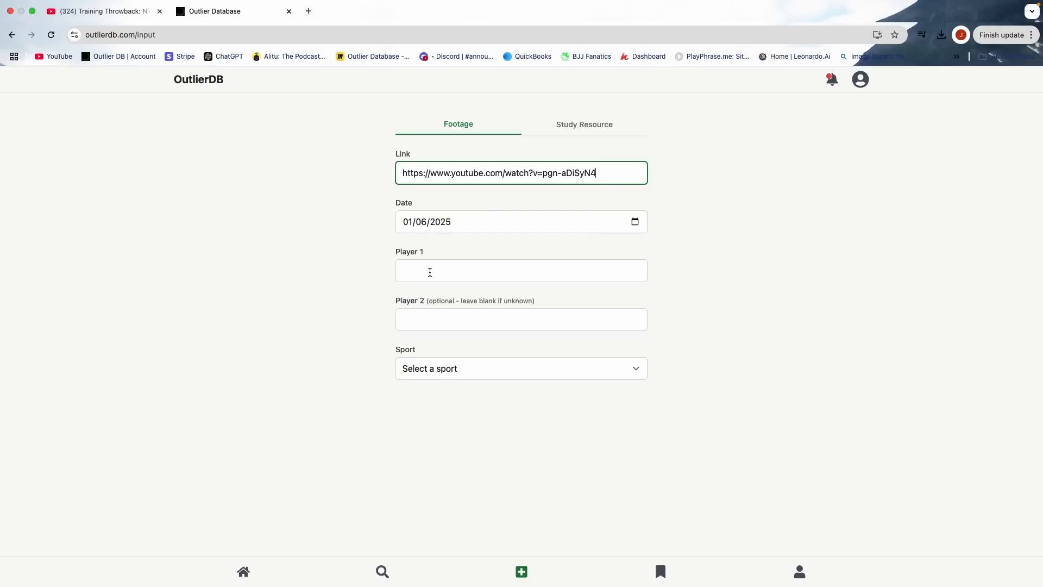
- Copy the athlete's full name from the YouTube video title into the Player 1 field of the OutlierDB form
left_click(114, 14)
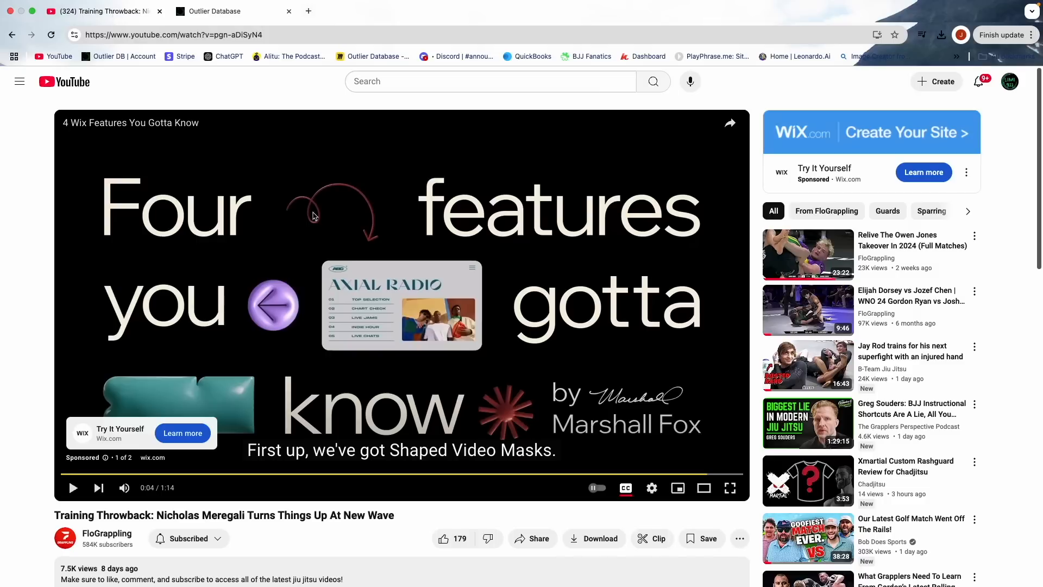
left_click_drag(157, 515, 246, 515)
key("super+c")
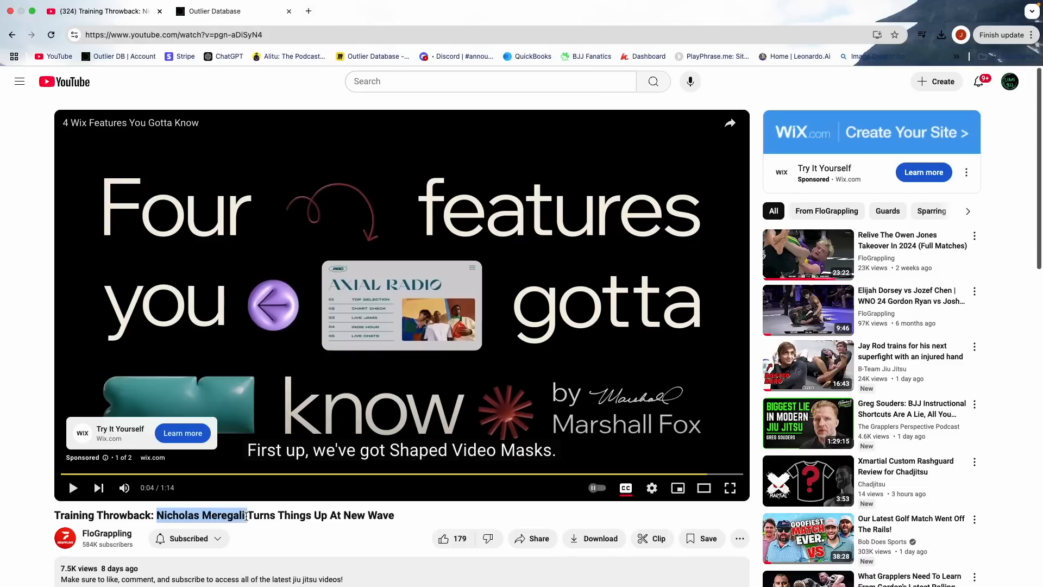
left_click(239, 12)
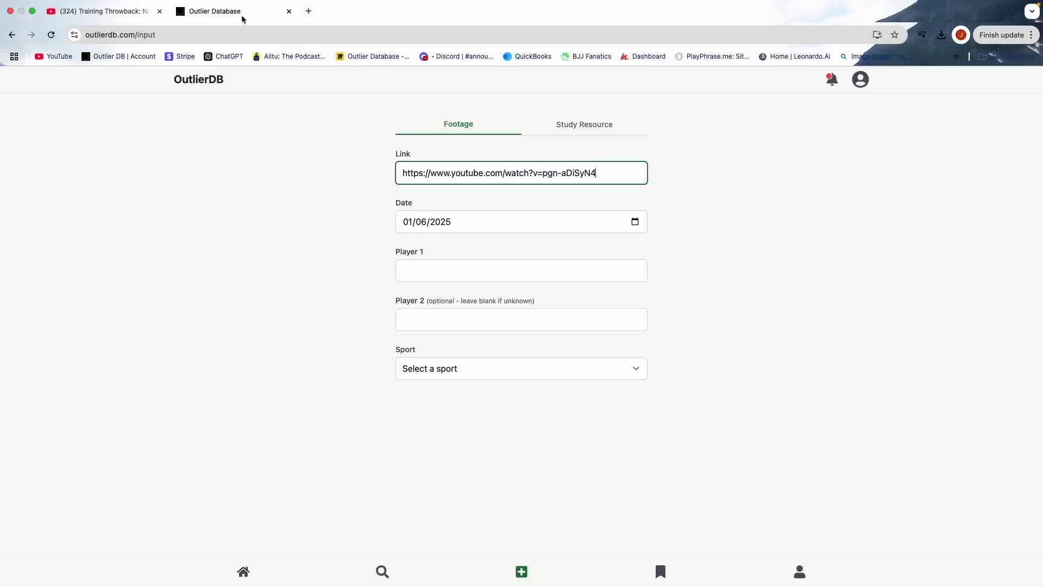
left_click(456, 270)
key("super+v")
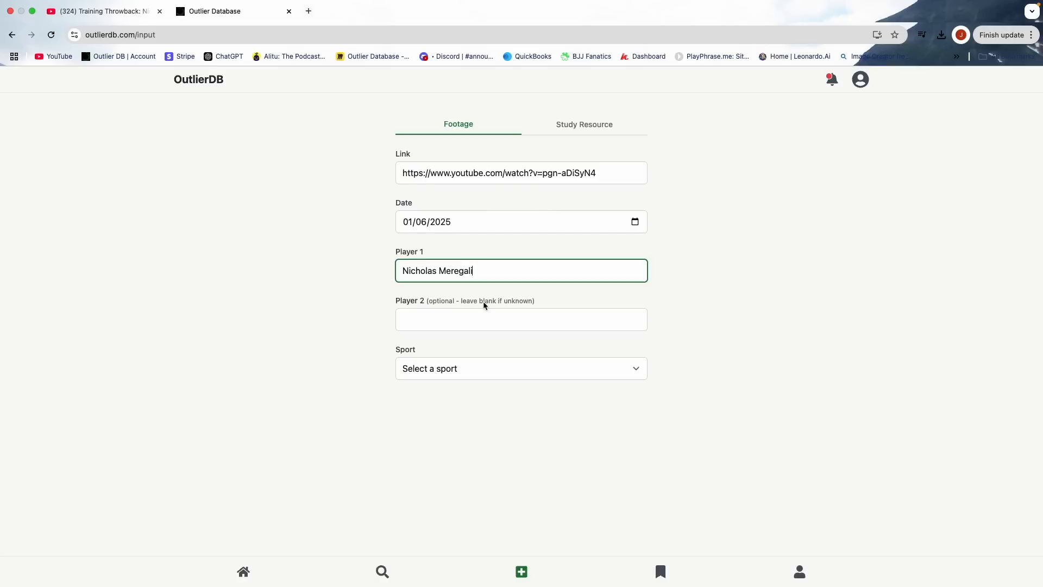
- Set the sport to No Gi BJJ and submit the footage entry to reach its highlight form
left_click(459, 372)
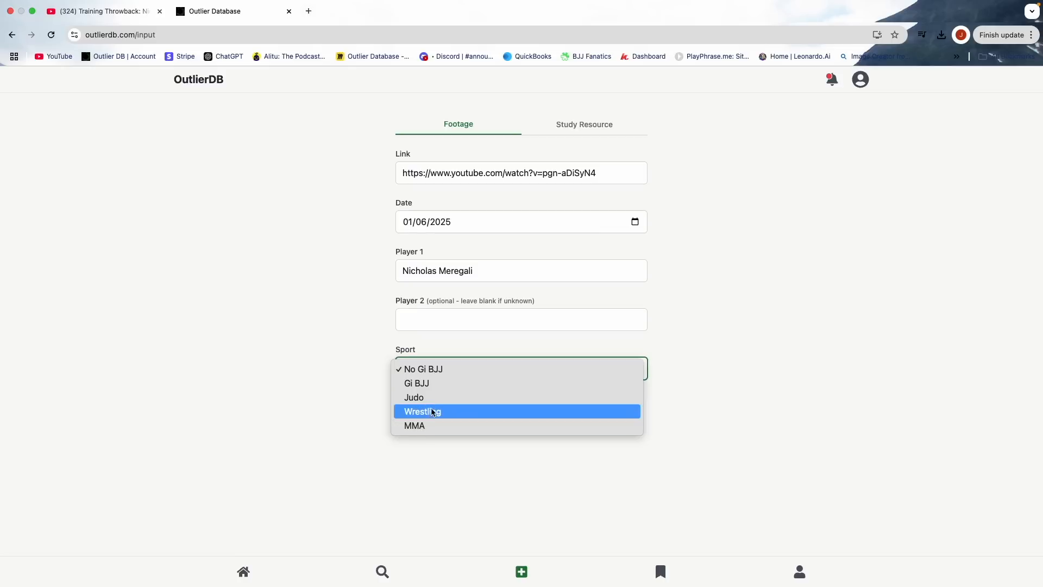
left_click(442, 370)
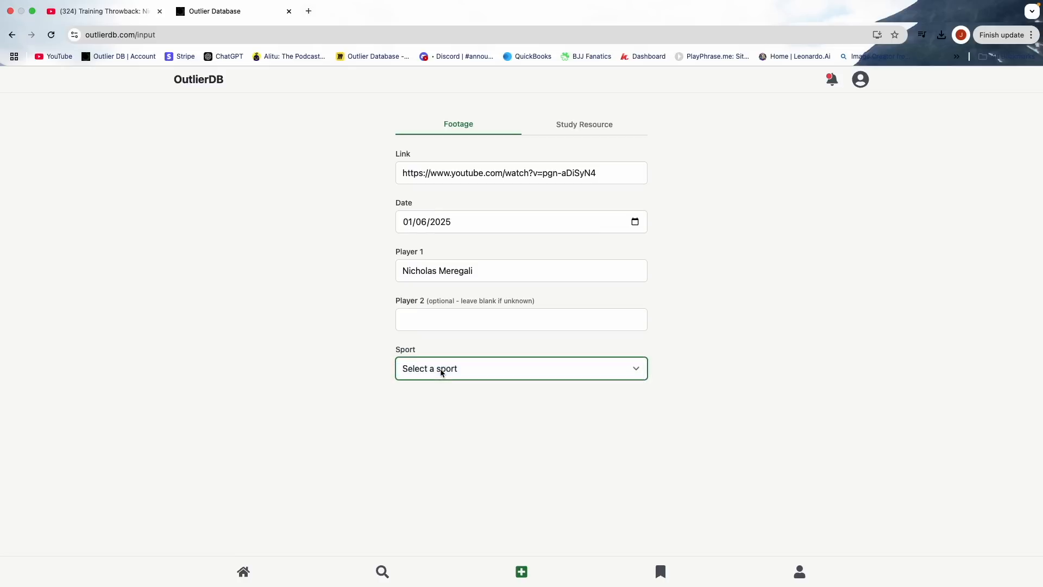
left_click(421, 405)
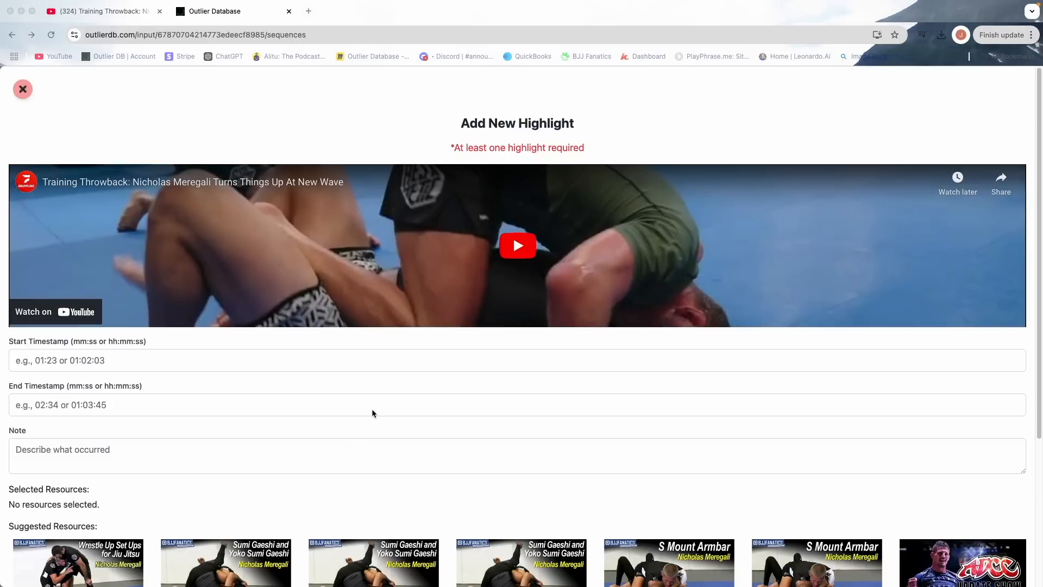
- Play the embedded video up to the beginning of the back attack and set the start timestamp to 1:11
left_click(471, 265)
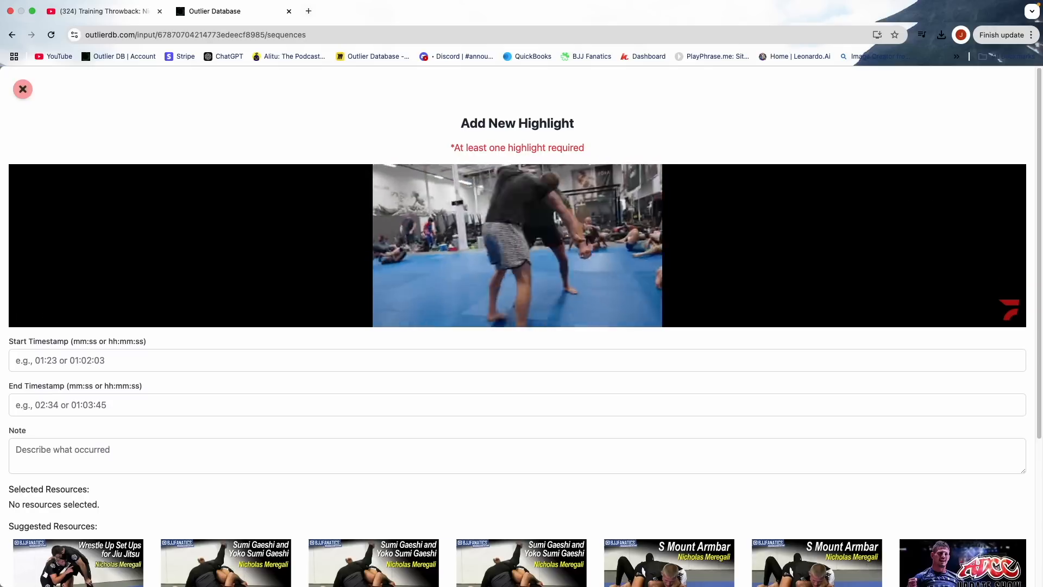
left_click(442, 261)
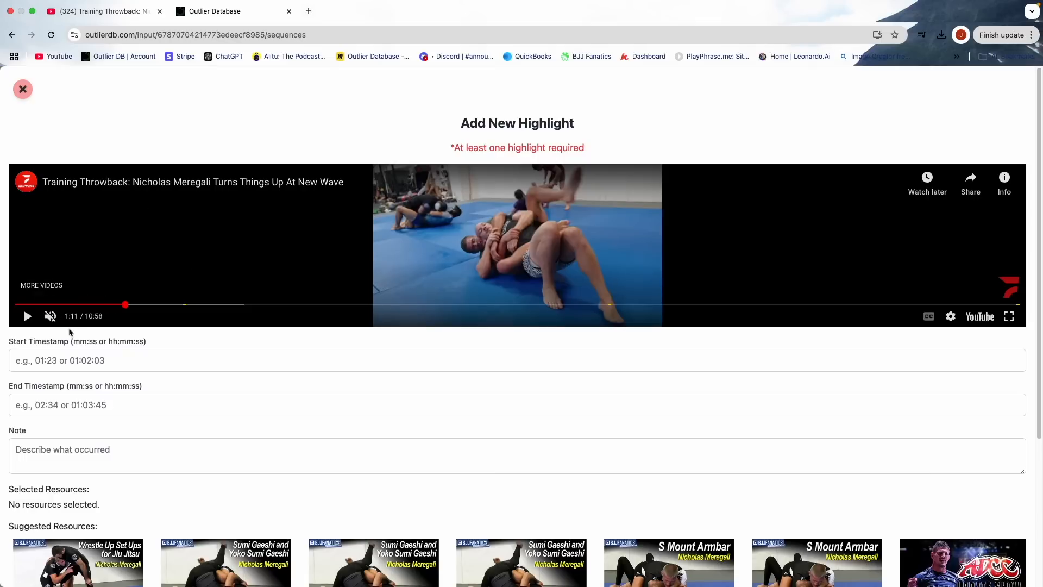
left_click(55, 359)
type("1:11")
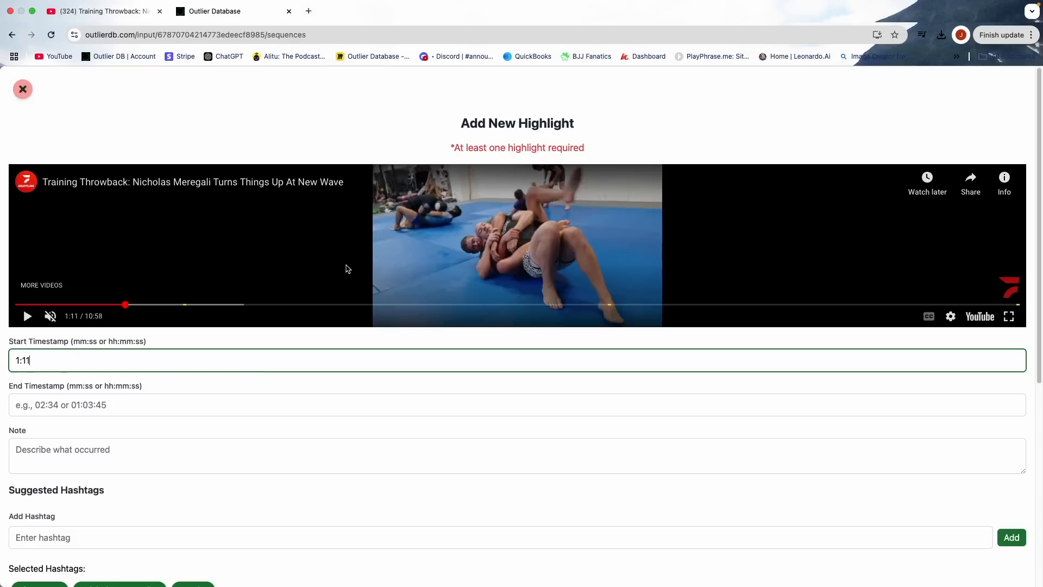
- Play the video to the end of the sequence and set the end timestamp to 1:22
left_click(298, 268)
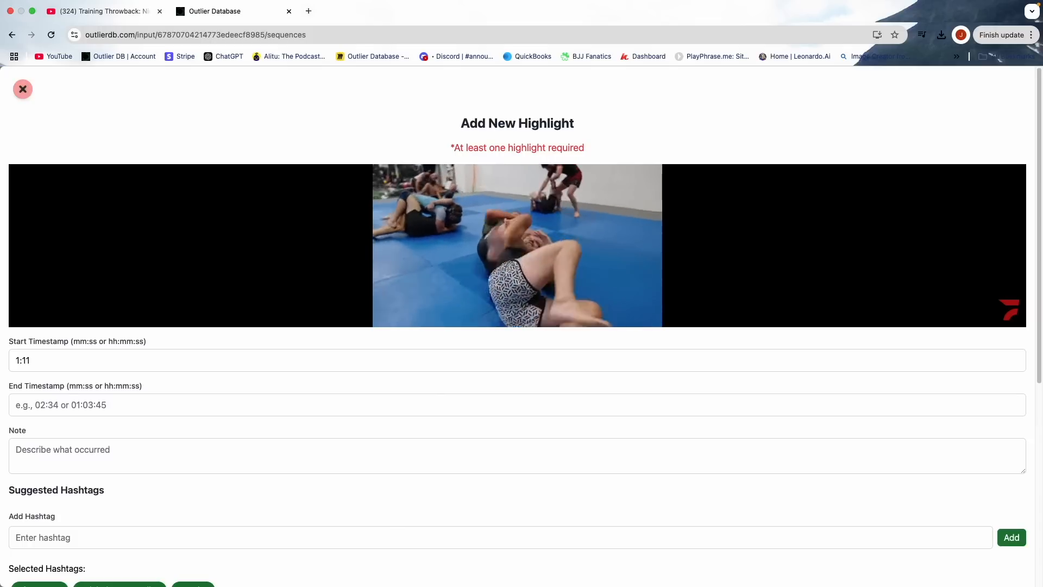
left_click(315, 267)
left_click(74, 402)
type("1:2")
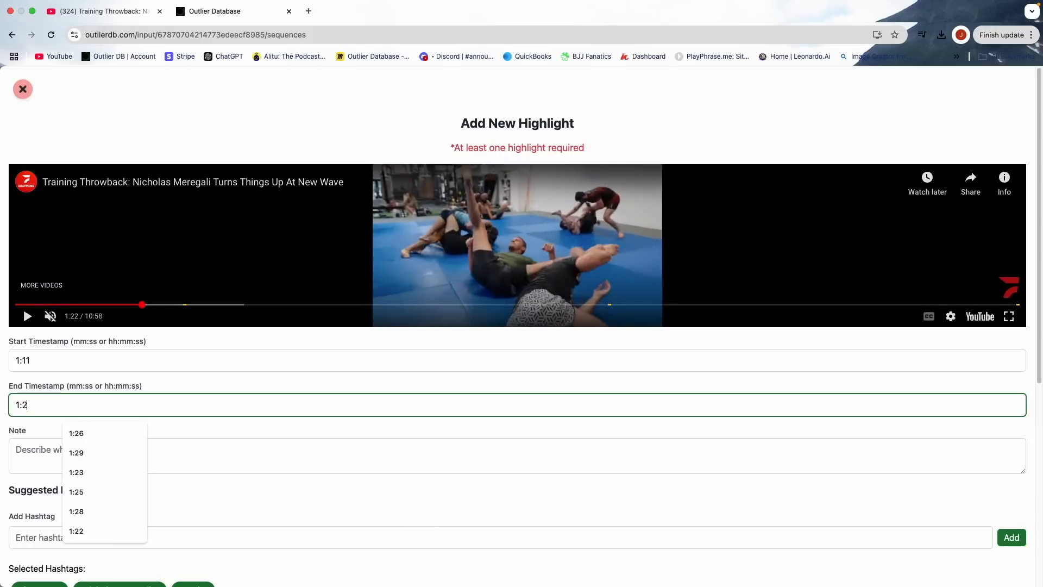
type("2")
- Fill in the note describing the cross grip from the back, straight jacket arm trap, rear top lock entry and rear triangle finish
left_click(66, 445)
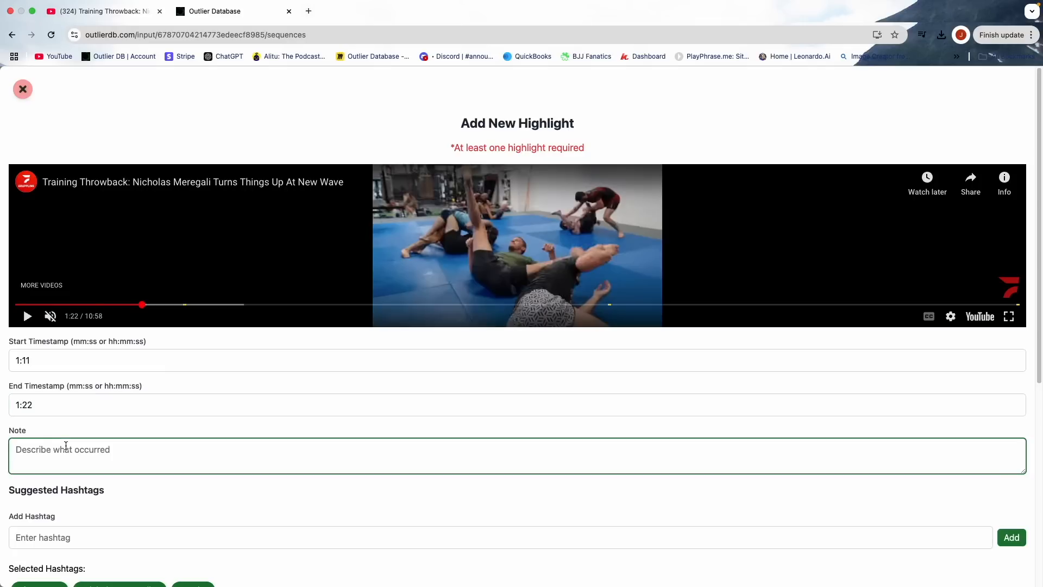
type("From the back, Meregali takes a cross grip and uses the straight jacket system to trap the arm. He then enters a rear top lock before switching hips to finish the rear triangle.")
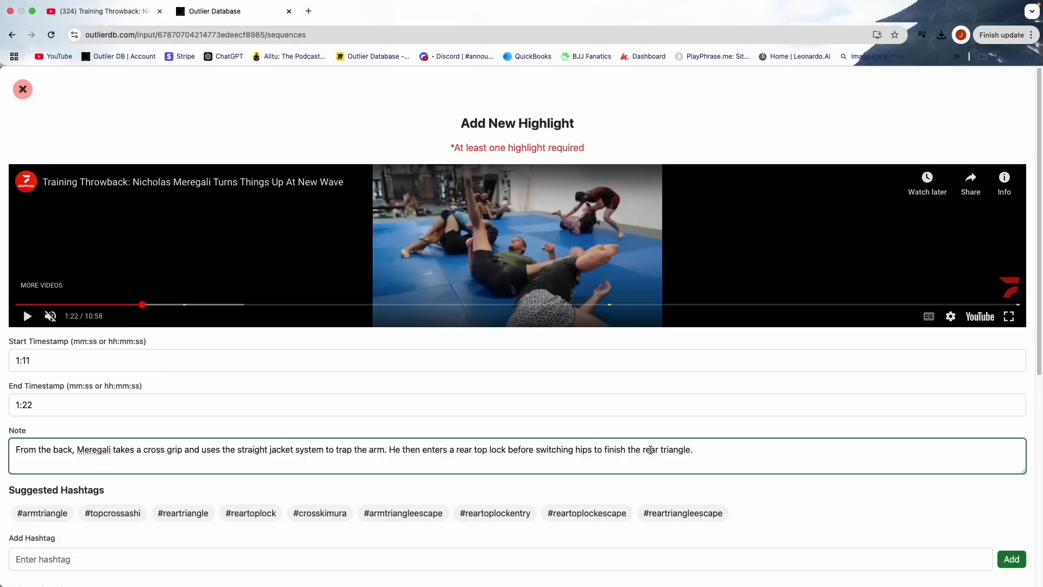
scroll(704, 449, "down", 1)
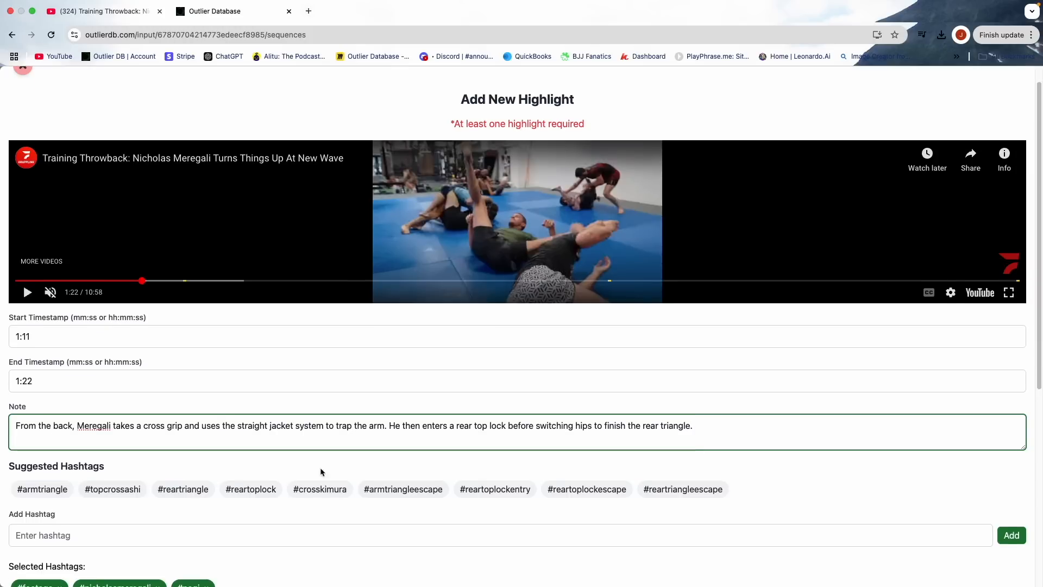
- Tag the highlight with the suggested hashtags #reartriangle and #reartoplock, and add the hashtag #back
scroll(143, 472, "down", 3)
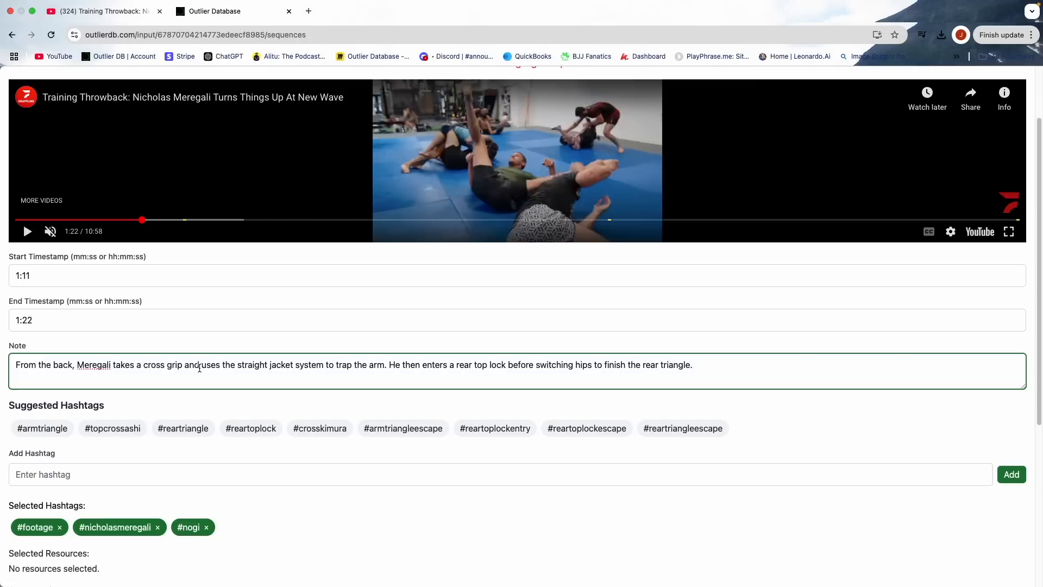
scroll(199, 368, "down", 1)
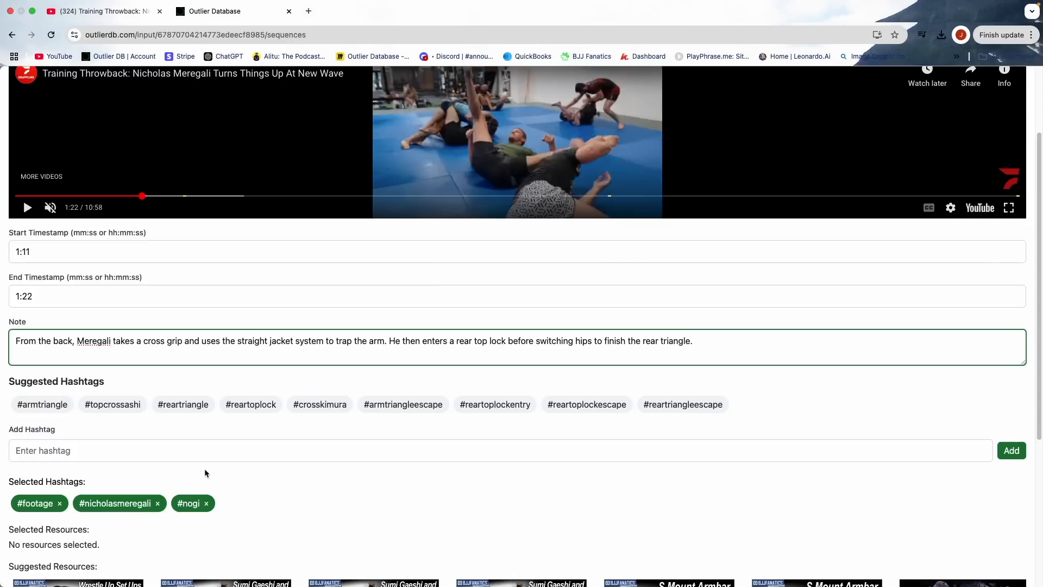
left_click(186, 405)
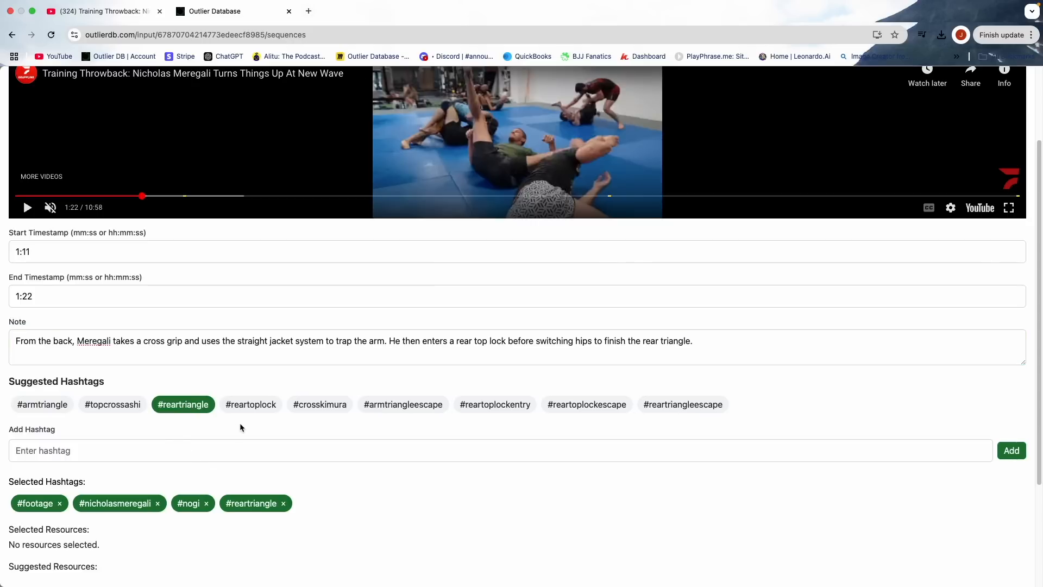
left_click(251, 409)
left_click(211, 450)
type("#back")
key("Return")
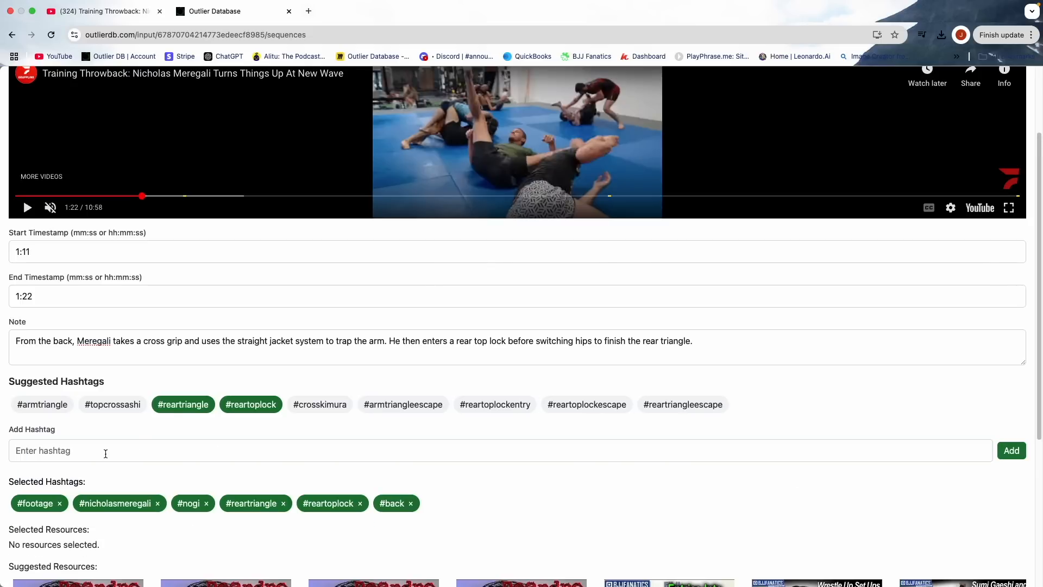
- Add the hashtags #armtrap and #straightjacket to the highlight
left_click(106, 454)
type("#arm")
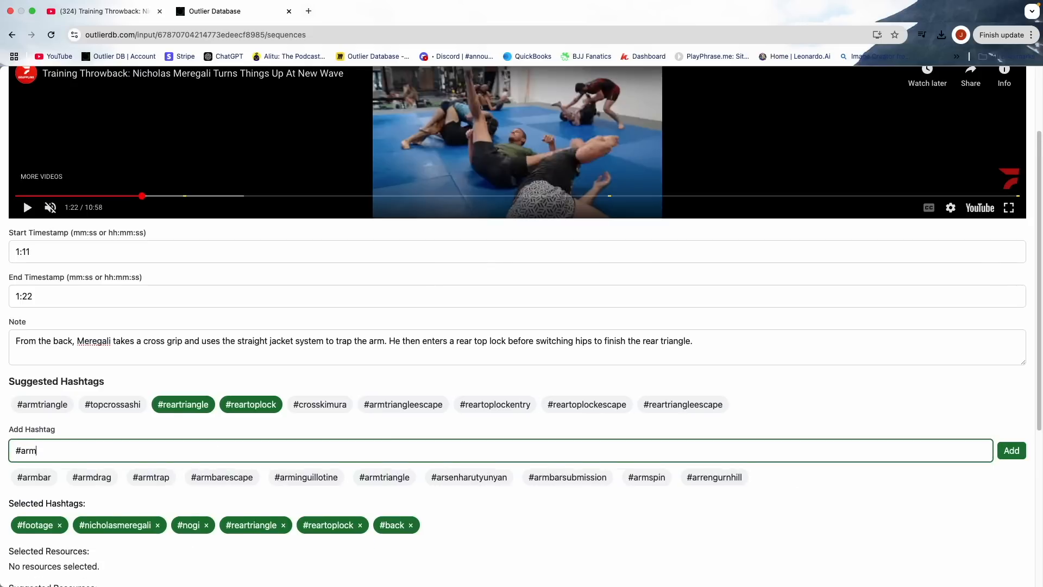
type("t")
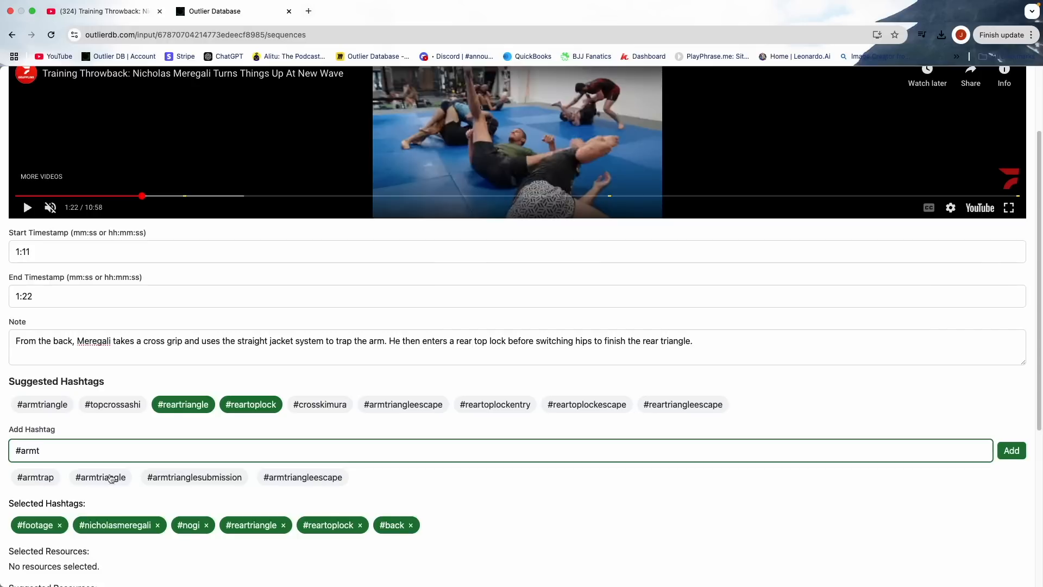
left_click(46, 478)
left_click(69, 450)
type("#straight")
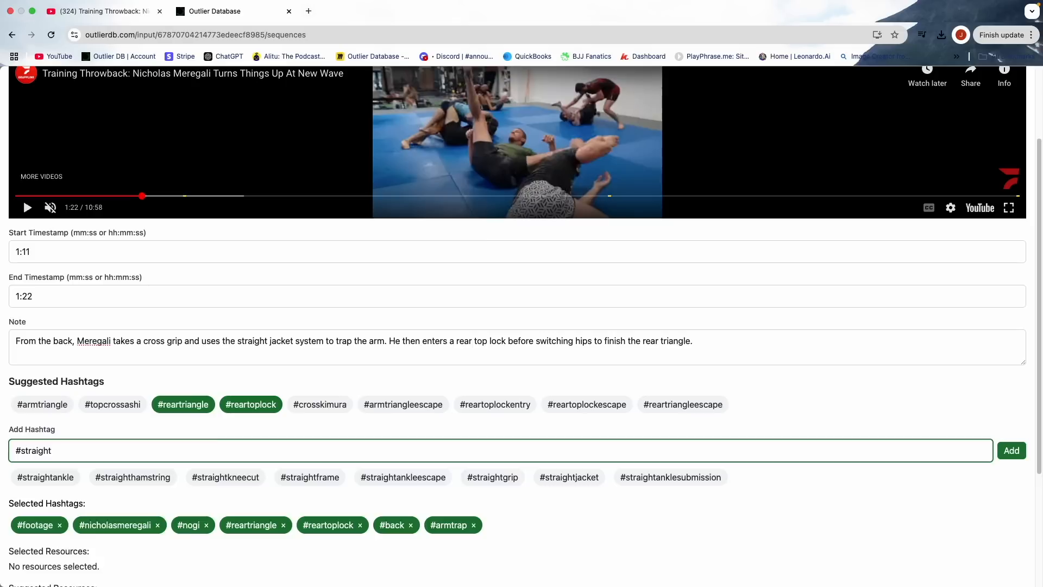
type("ja")
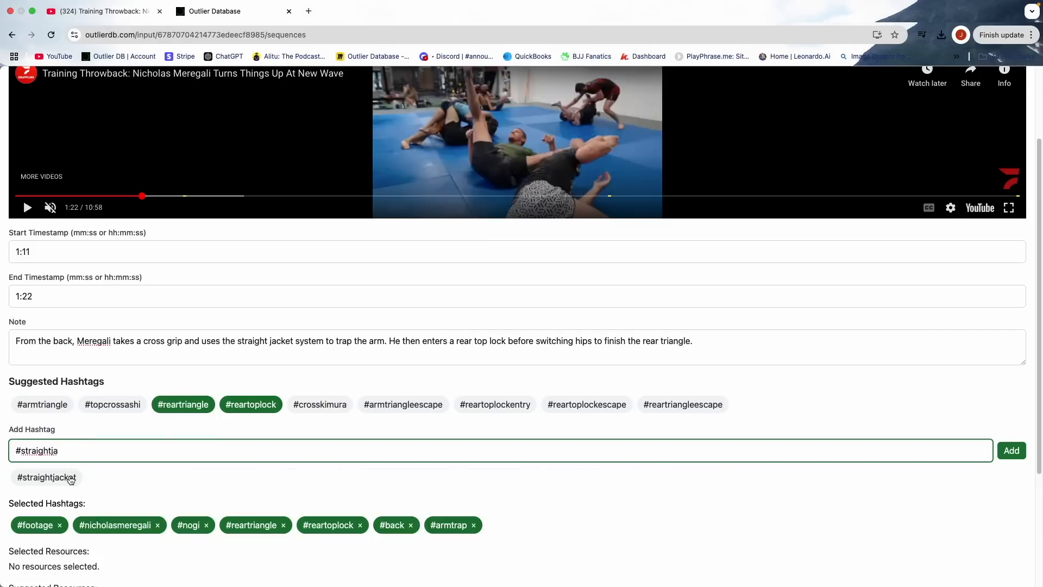
type("cket")
left_click(68, 480)
- Add the hashtags #ushirosankaku and #takedown to the highlight
left_click(154, 455)
type("#ushi")
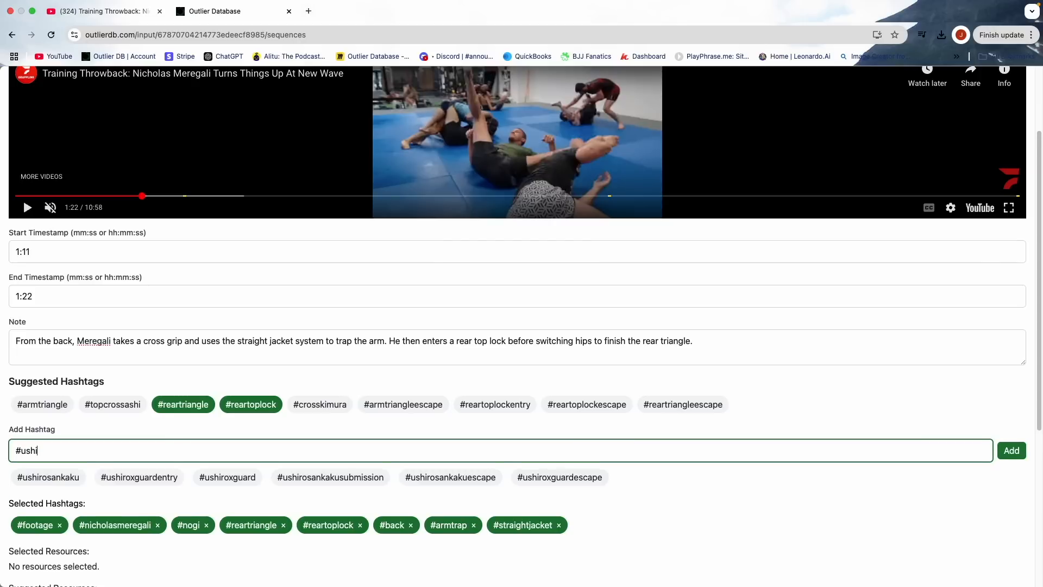
type("ro")
left_click(64, 477)
left_click(74, 452)
type("#trian")
left_click(45, 478)
- Add the hashtags #submission and #trianglesubmission to the highlight
left_click(57, 451)
type("#sub")
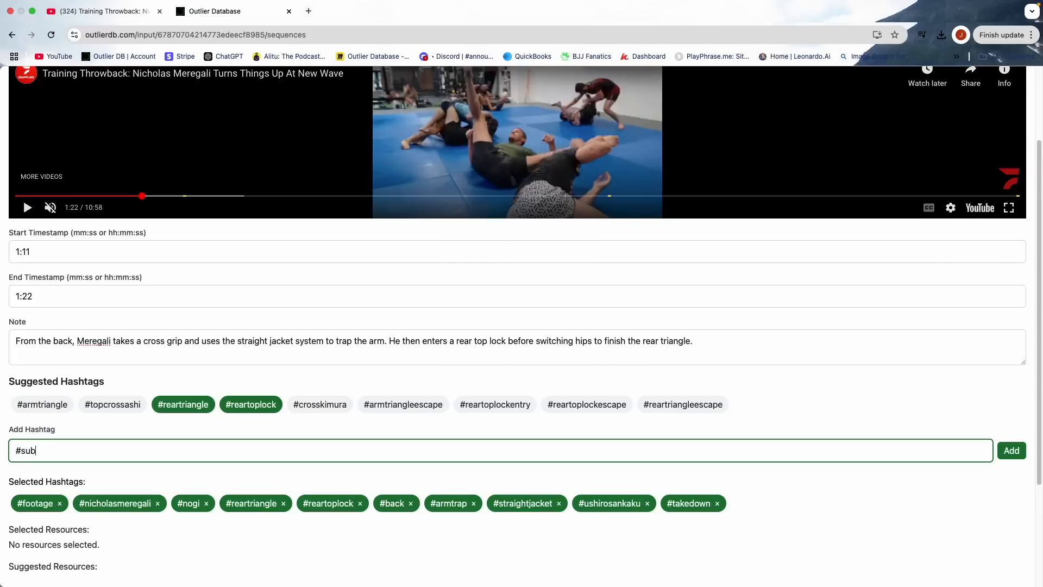
left_click(54, 478)
left_click(59, 452)
type("#t")
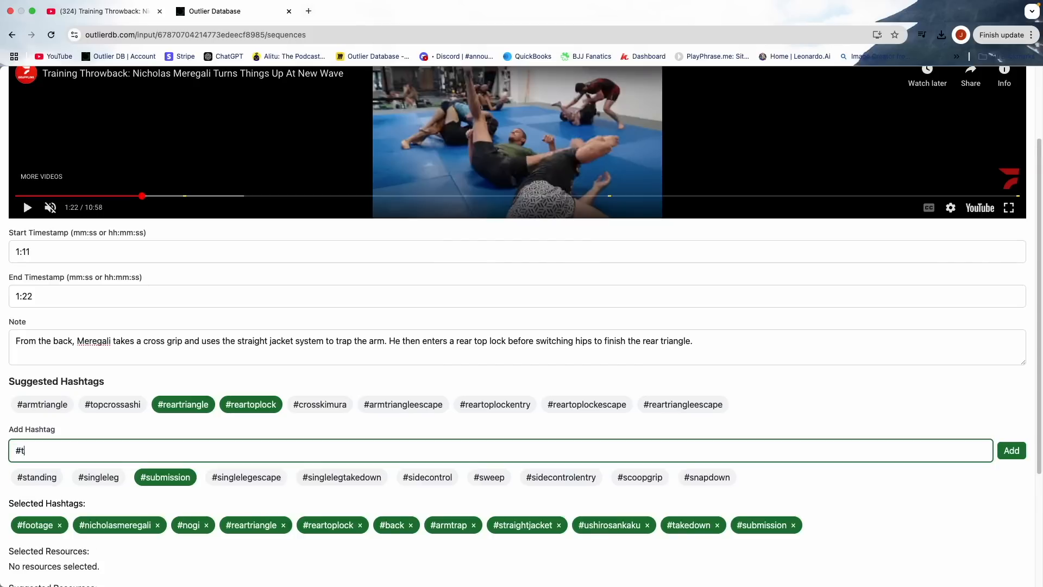
type("rian")
key("BackSpace")
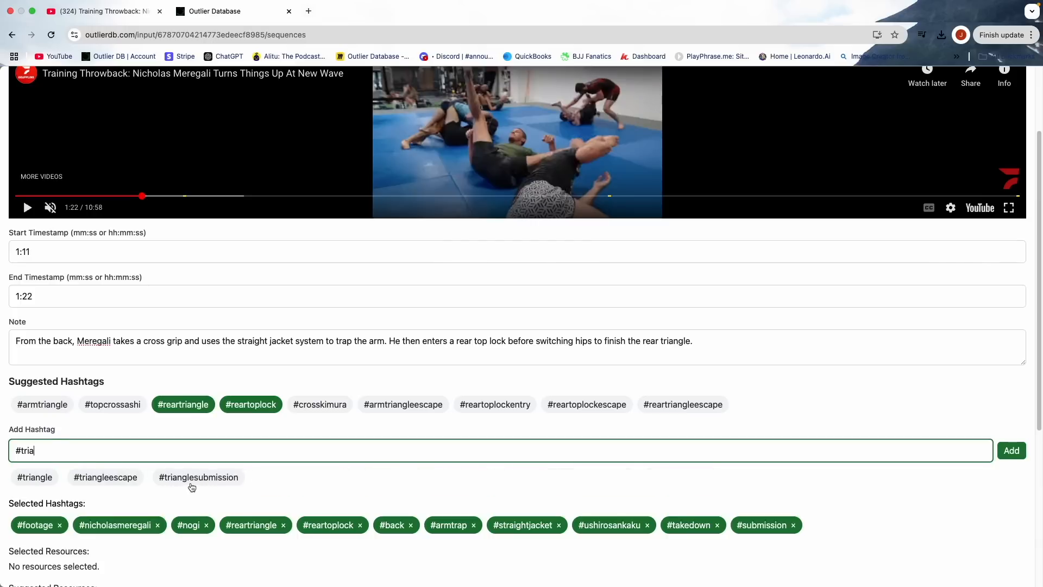
left_click(192, 478)
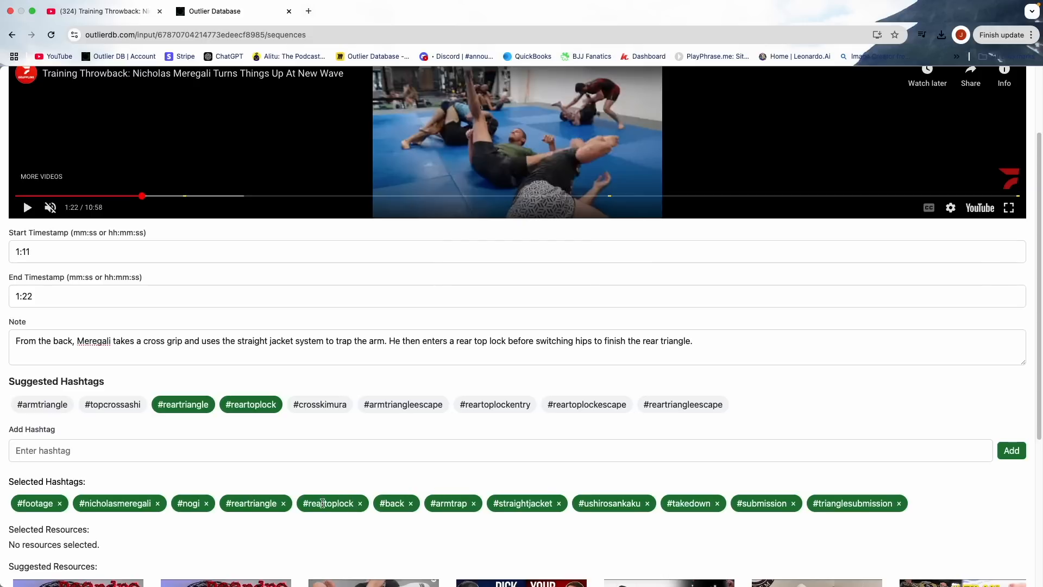
- Review the suggested resources for the highlight and expand their full descriptions
scroll(252, 486, "down", 4)
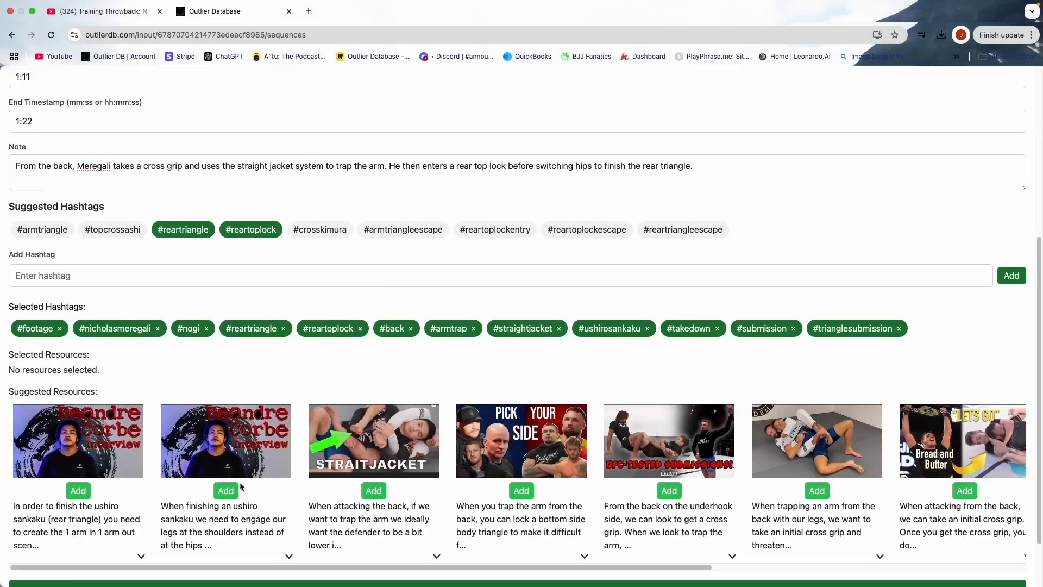
scroll(242, 485, "down", 1)
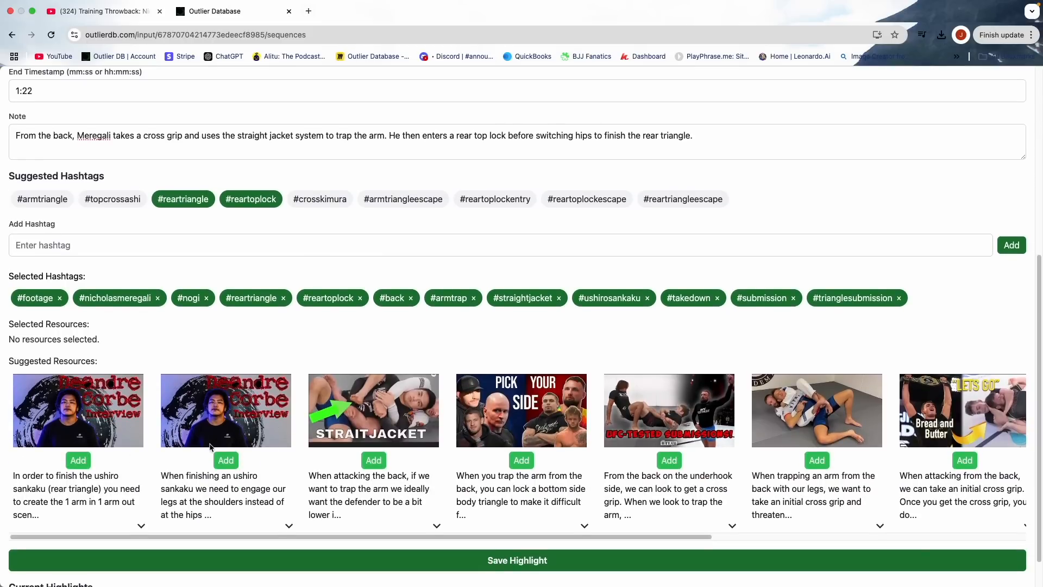
scroll(211, 446, "up", 4)
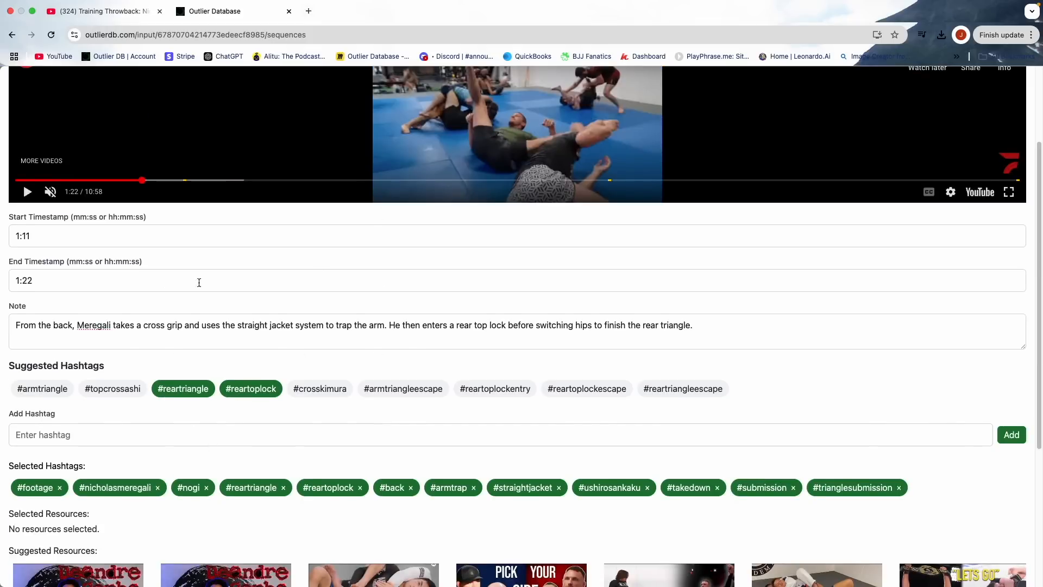
scroll(261, 355, "down", 4)
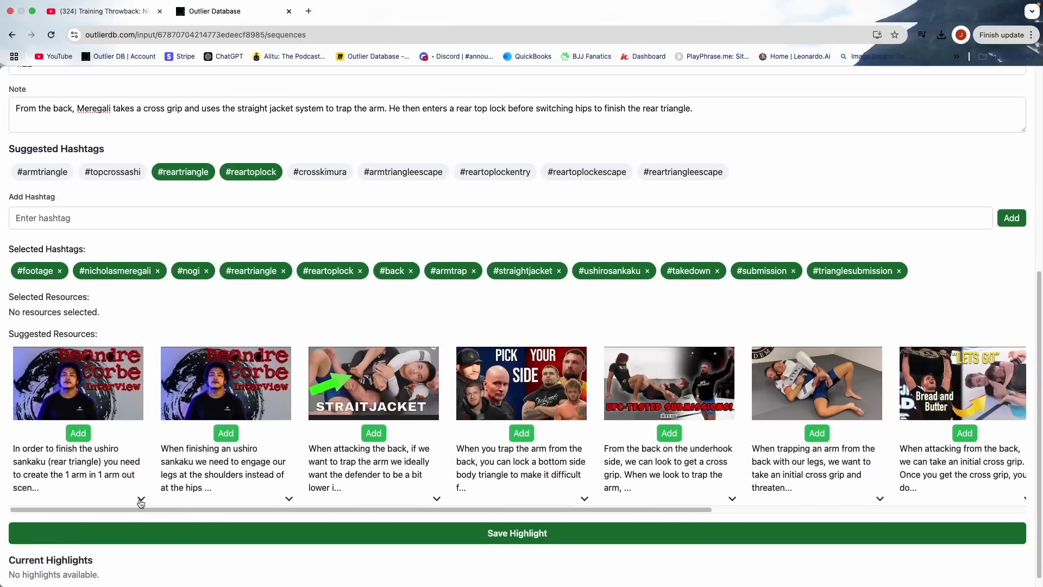
left_click(140, 499)
scroll(140, 498, "down", 2)
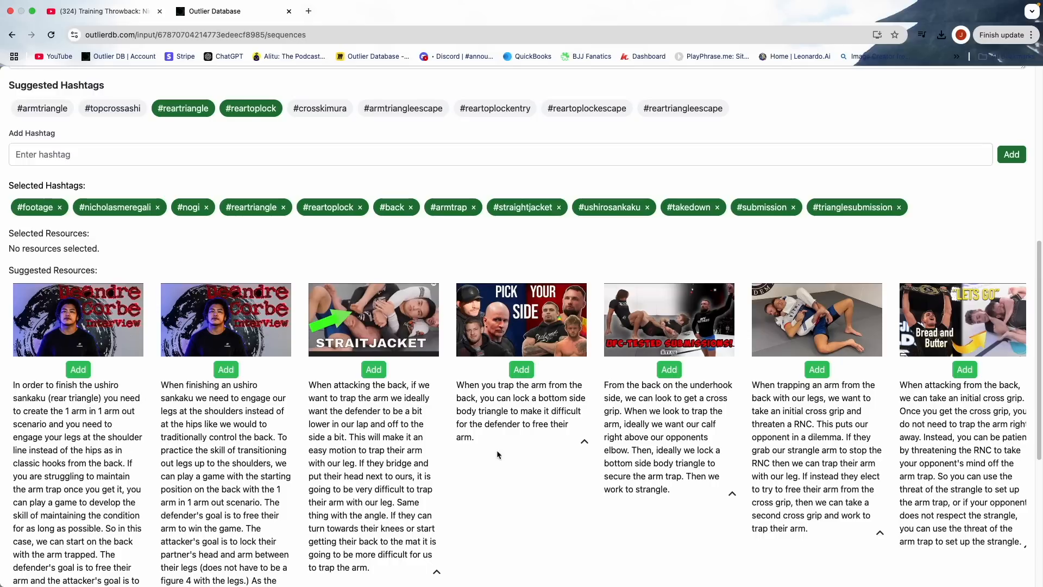
scroll(82, 433, "down", 1)
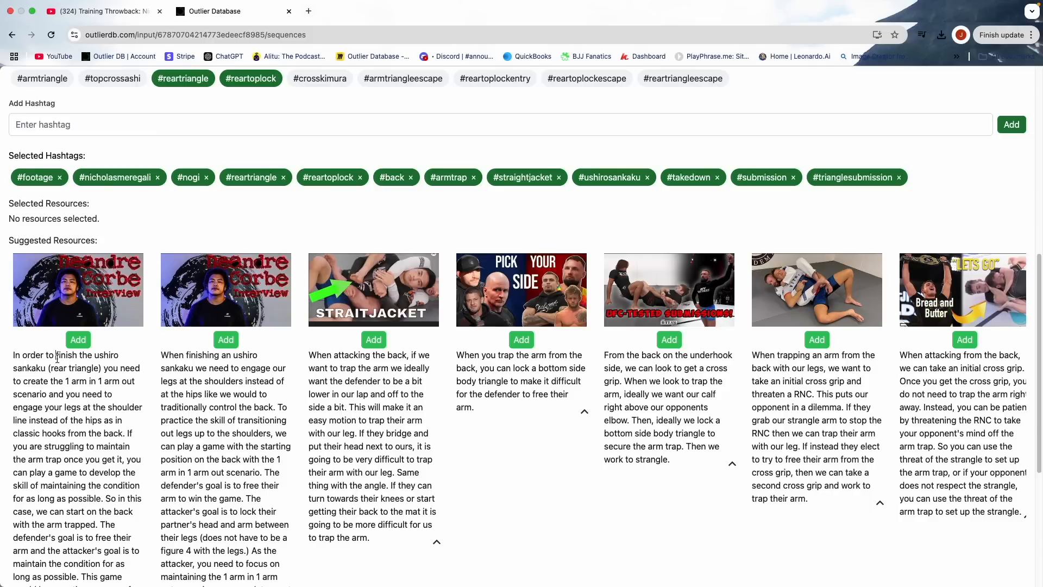
- Attach the Deandre Corbe interview on finishing the ushiro sankaku and the Straitjacket video as resources for the highlight
left_click(80, 341)
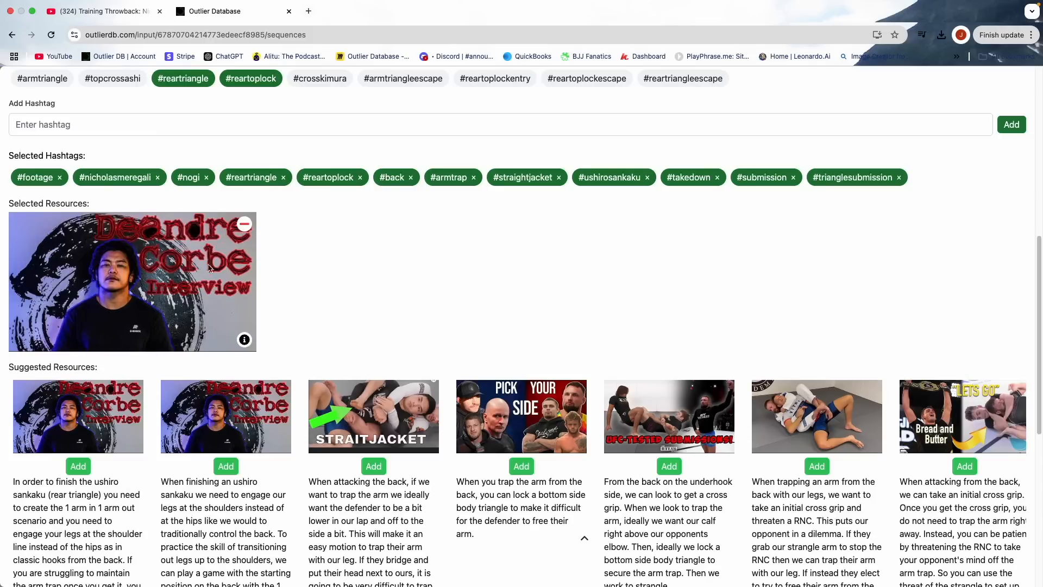
left_click(244, 225)
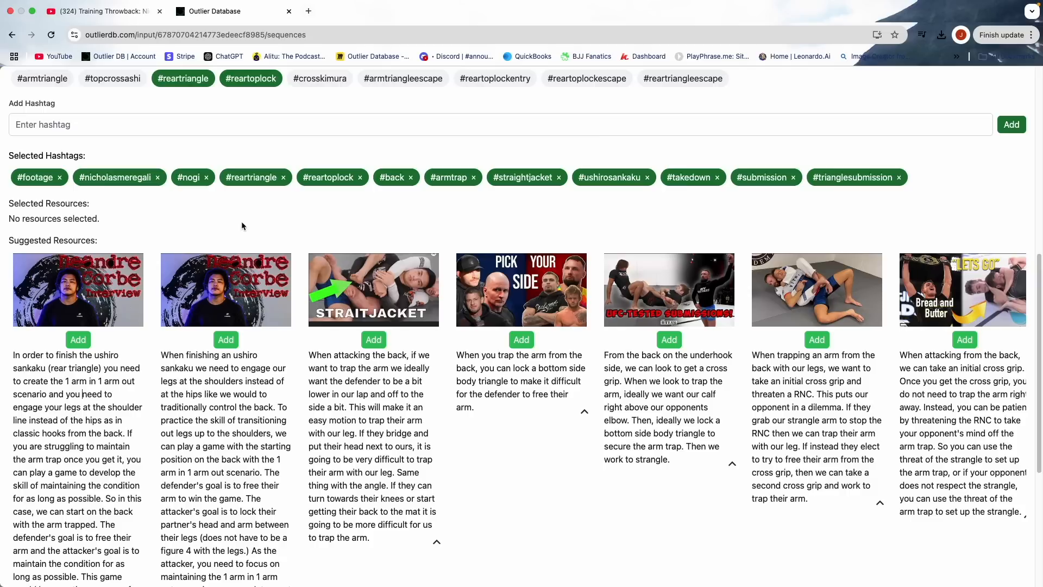
left_click(87, 344)
scroll(376, 300, "down", 1)
scroll(382, 425, "down", 1)
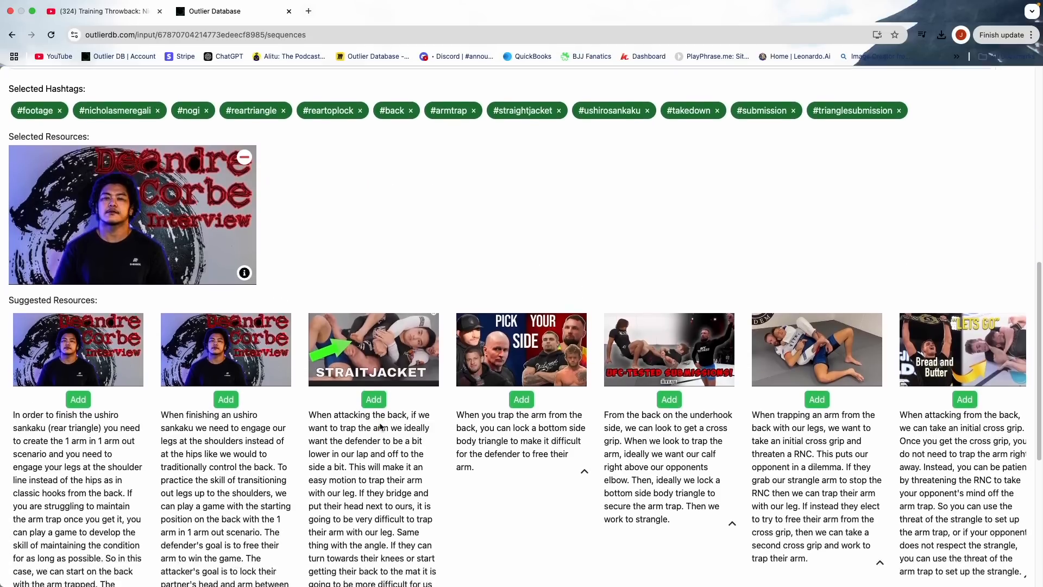
left_click(375, 401)
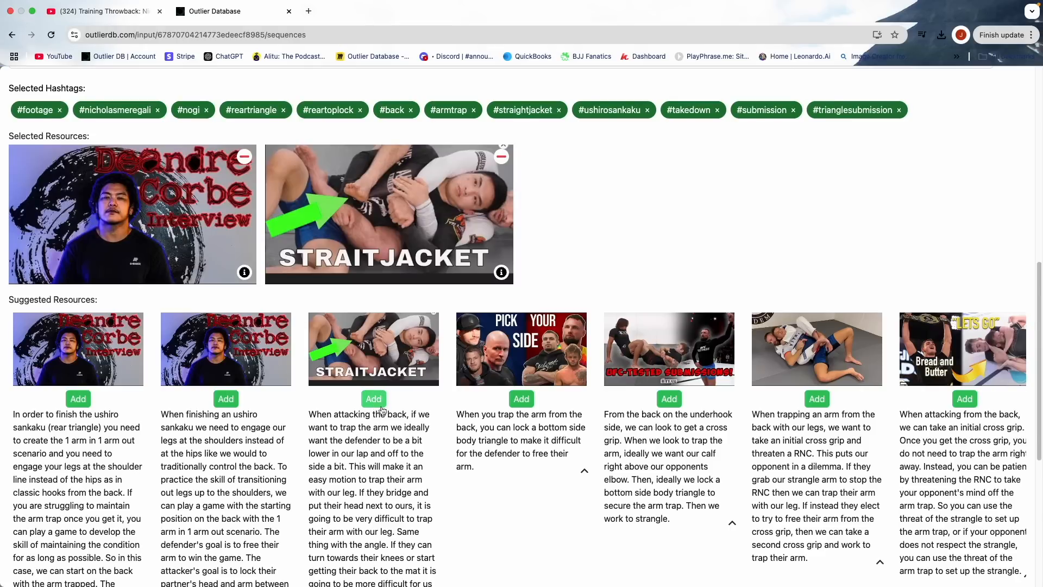
- Save the highlight and check its entry in the list of current highlights
scroll(424, 430, "up", 1)
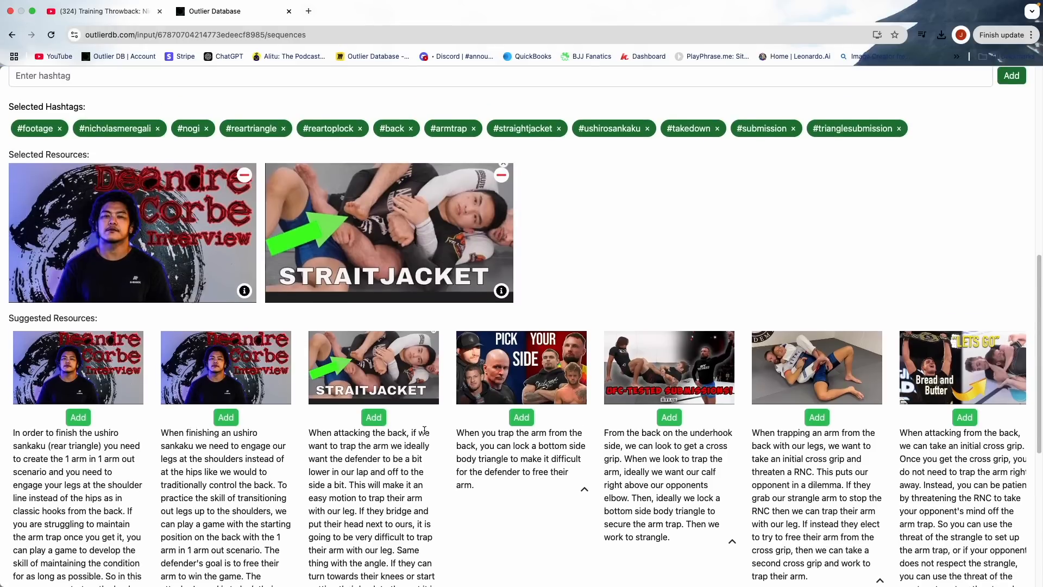
scroll(424, 430, "down", 9)
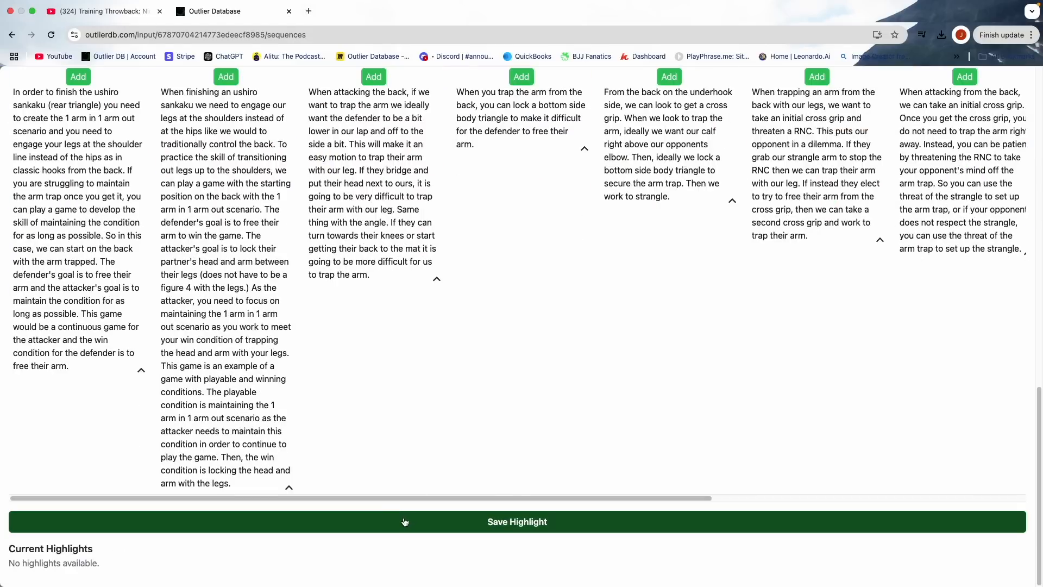
left_click(405, 522)
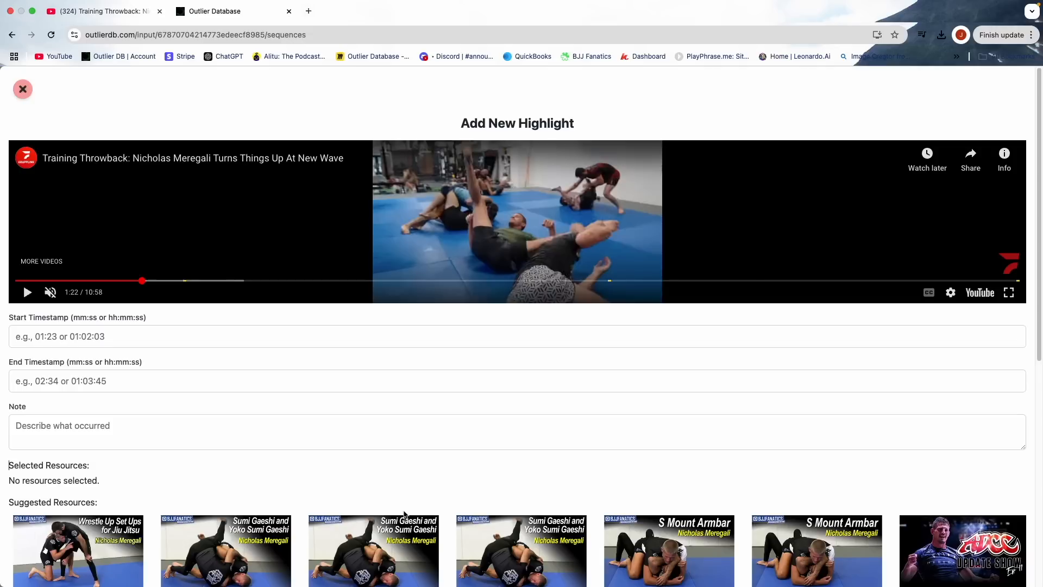
scroll(405, 515, "down", 10)
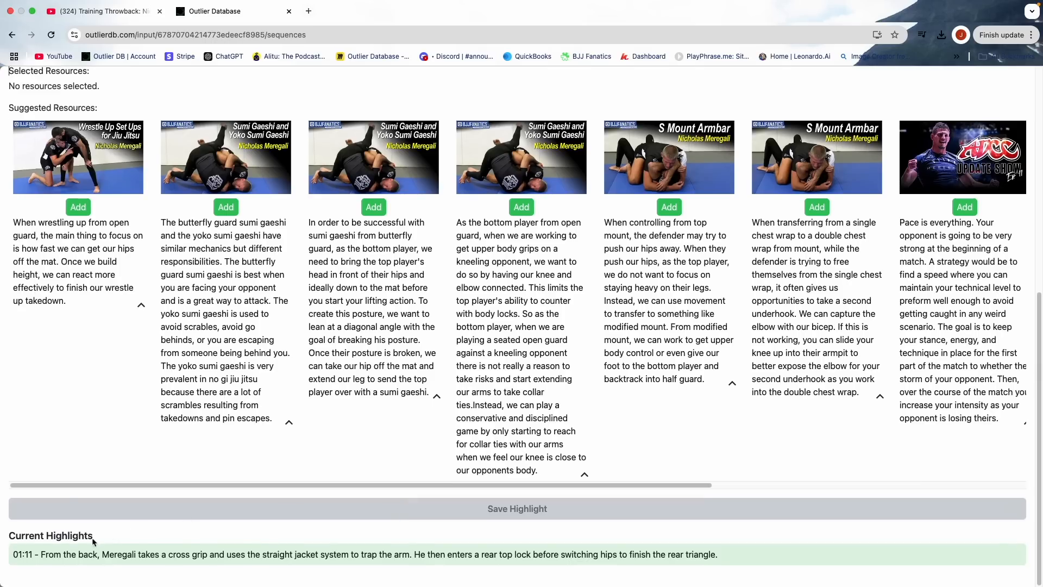
scroll(120, 557, "up", 10)
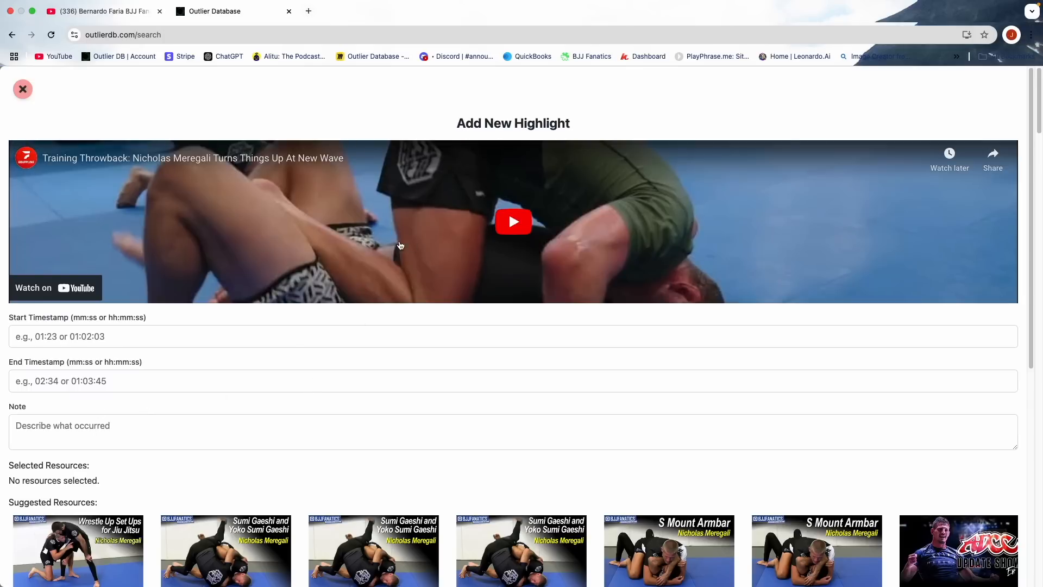
- Open the 01:11 highlight from the current highlights, then like it and save it to the library
scroll(384, 337, "down", 7)
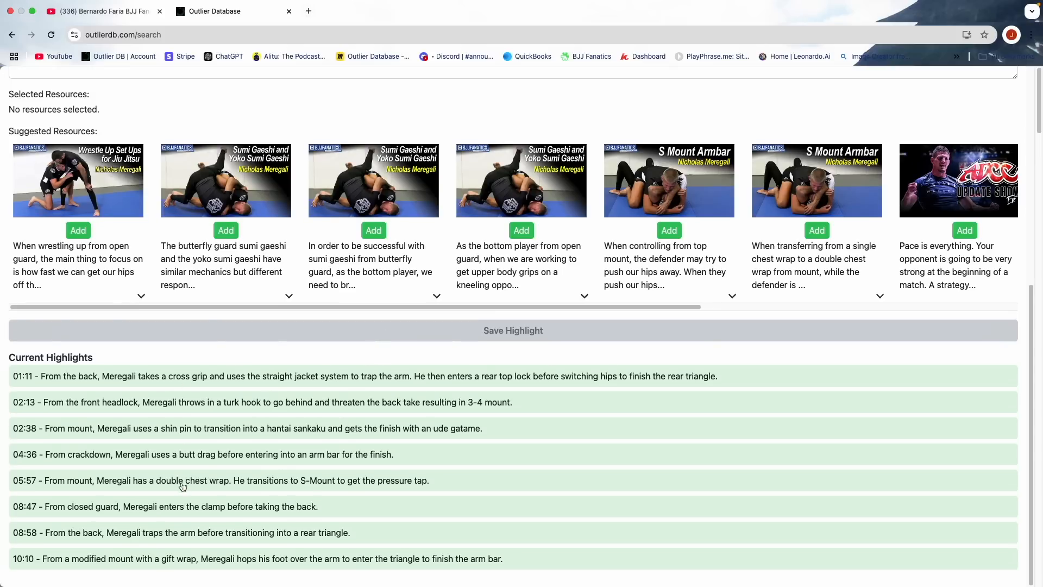
left_click(196, 382)
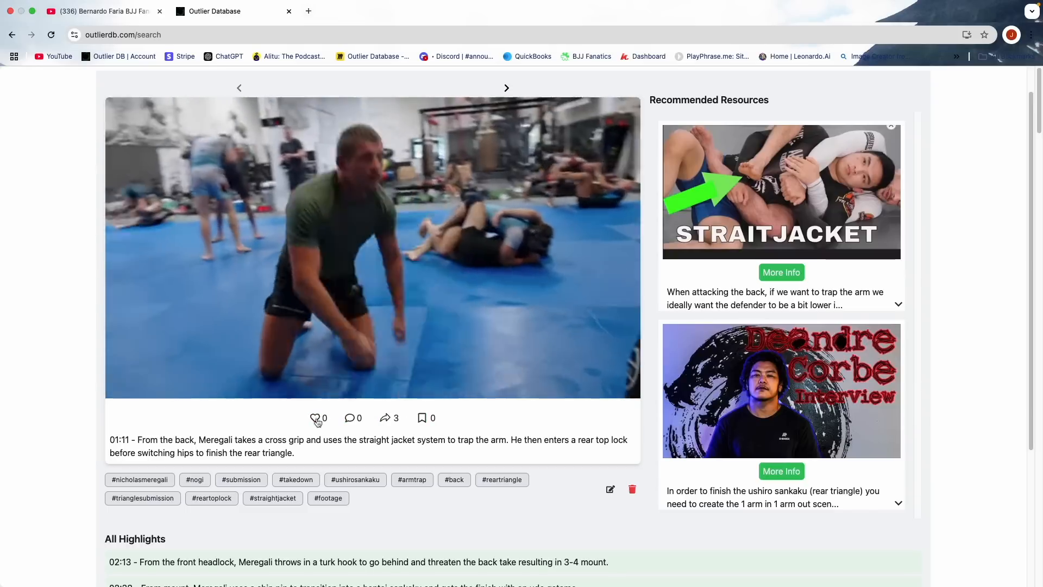
left_click(314, 419)
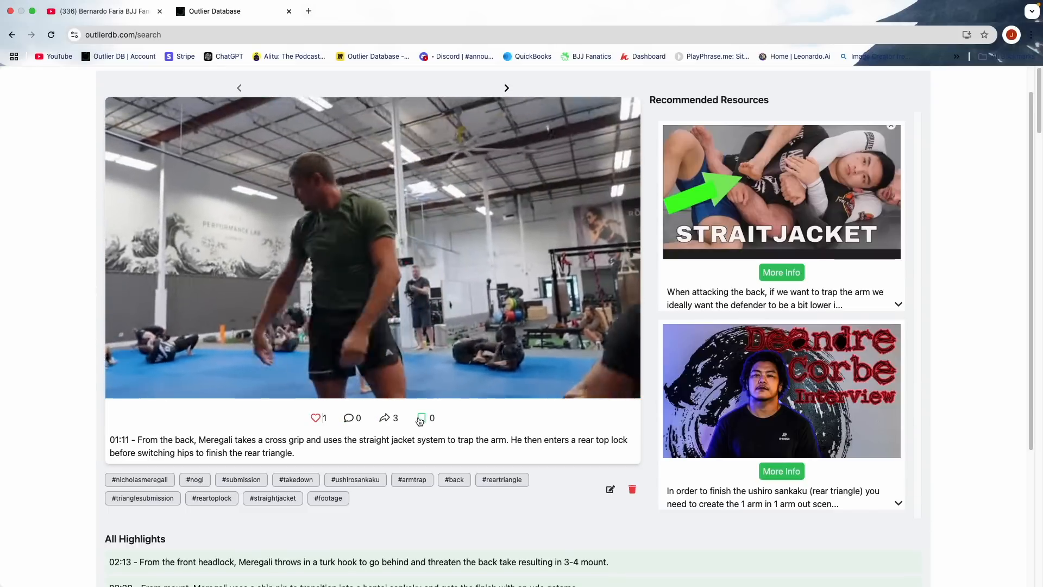
left_click(418, 421)
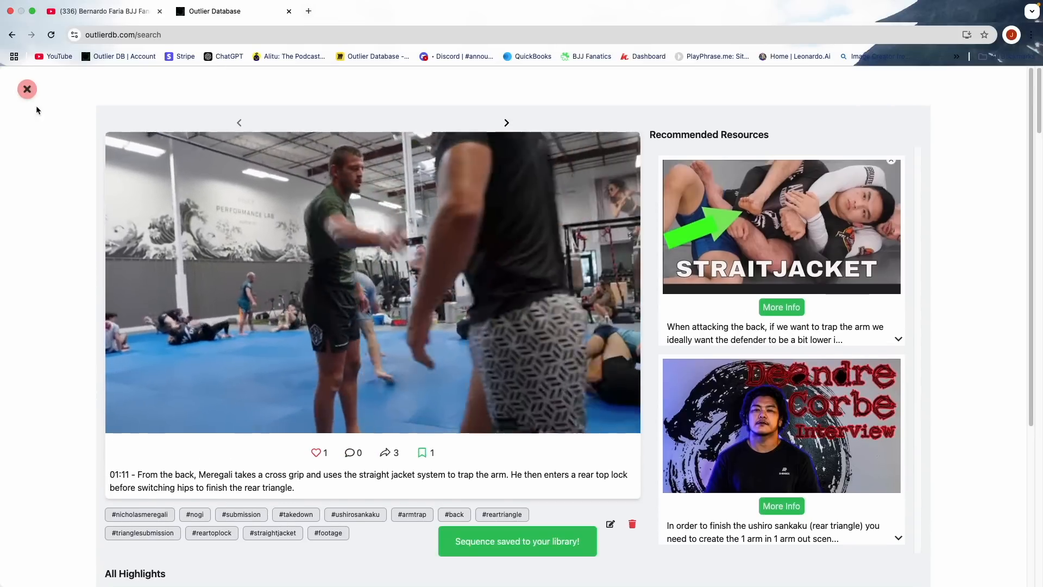
- Open the 01:11 highlight from the saved library and bring up its edit form
left_click(25, 89)
left_click(657, 571)
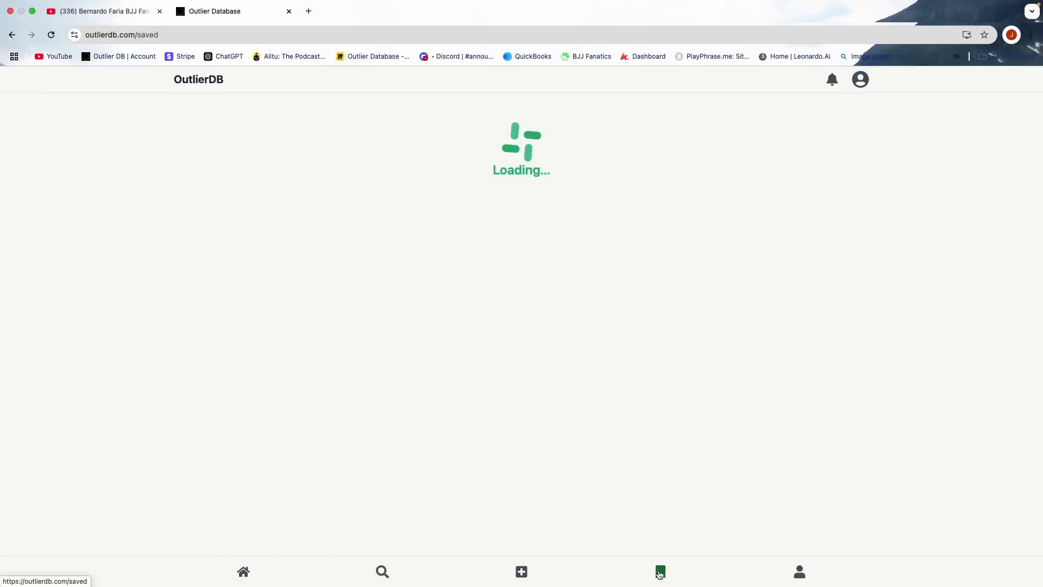
left_click(515, 443)
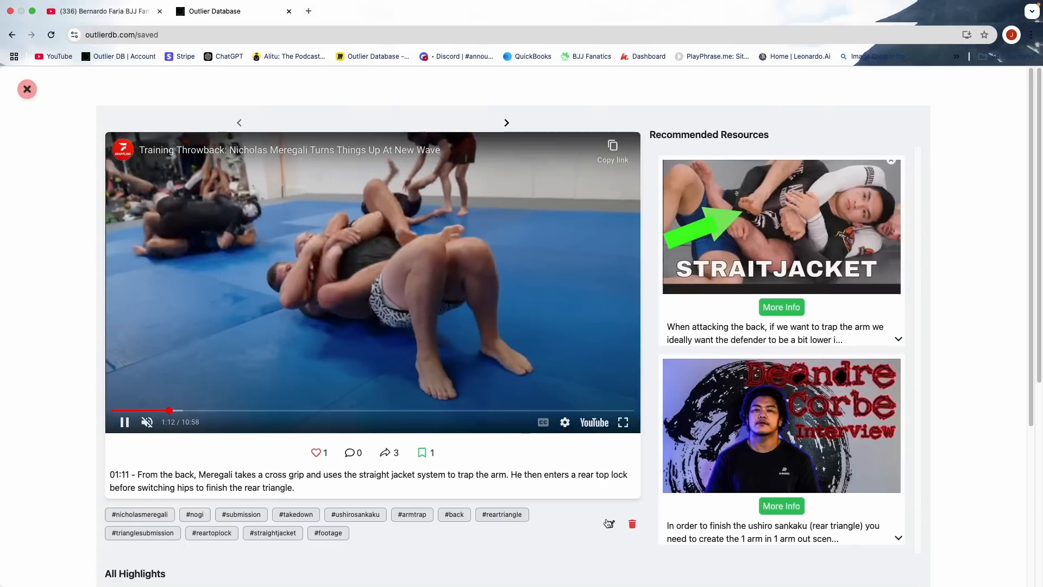
left_click(608, 523)
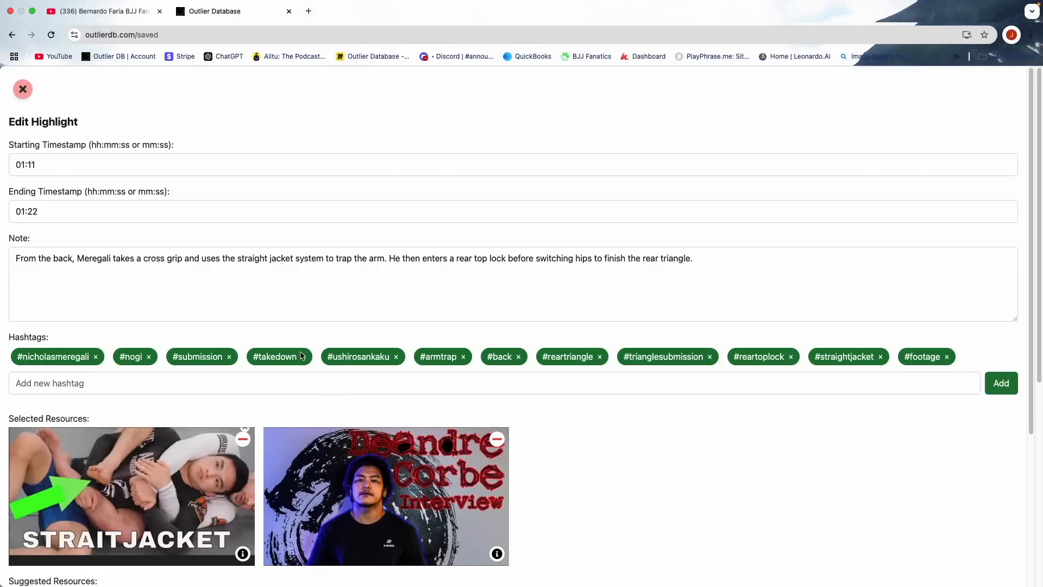
- Remove the #takedown hashtag from the 01:11 highlight and add #triangle
left_click(303, 357)
left_click(226, 381)
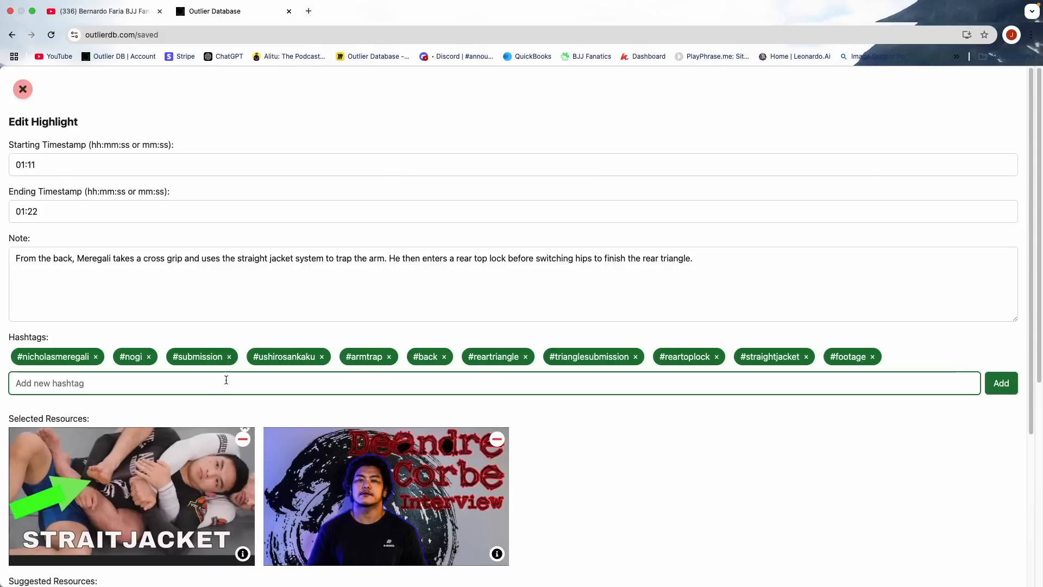
type("#tria")
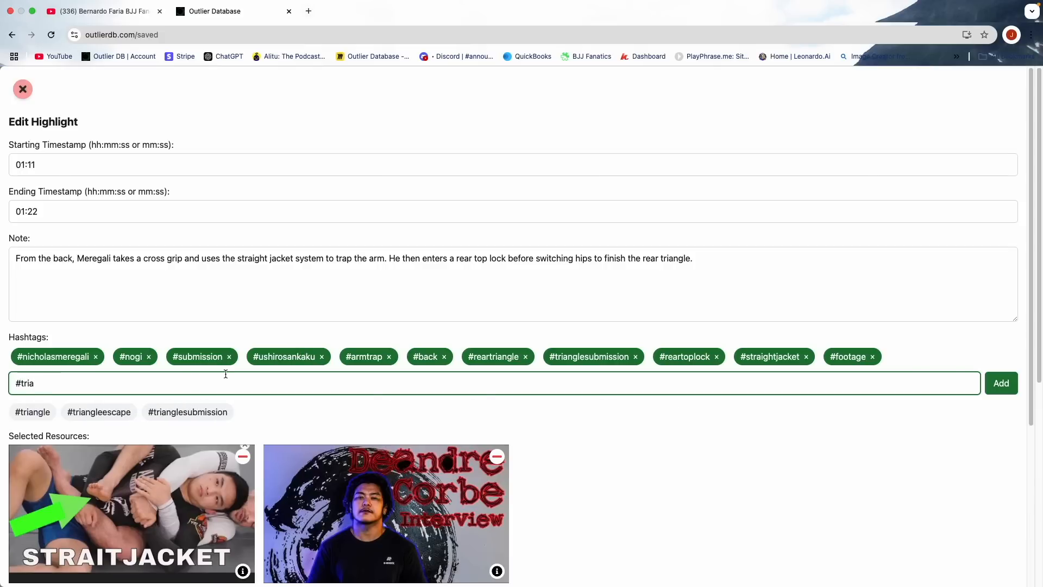
left_click(41, 412)
- Add the #crossgrip and #underhook hashtags to the highlight and submit the changes
left_click(186, 392)
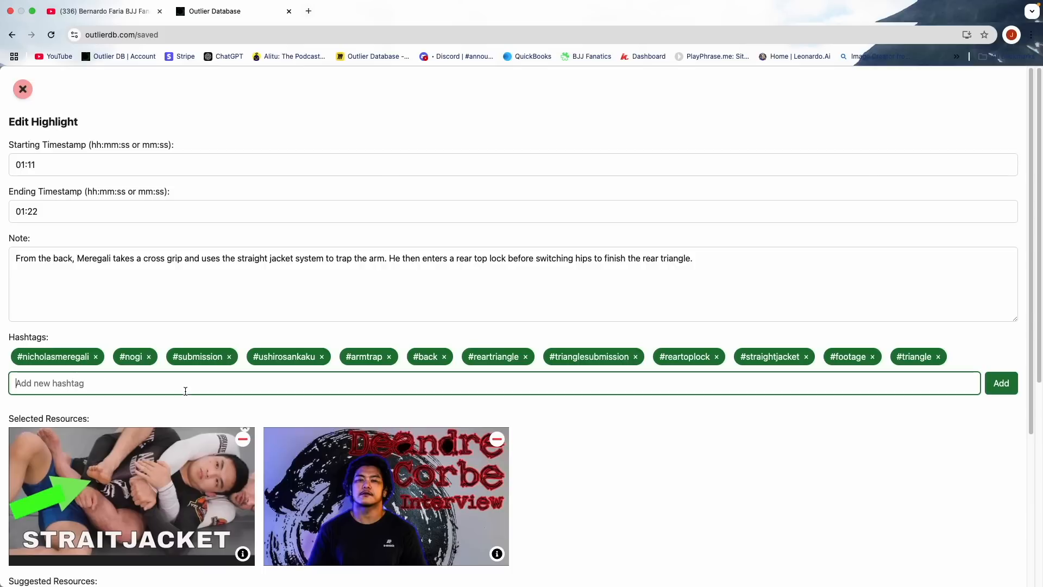
type("#cro")
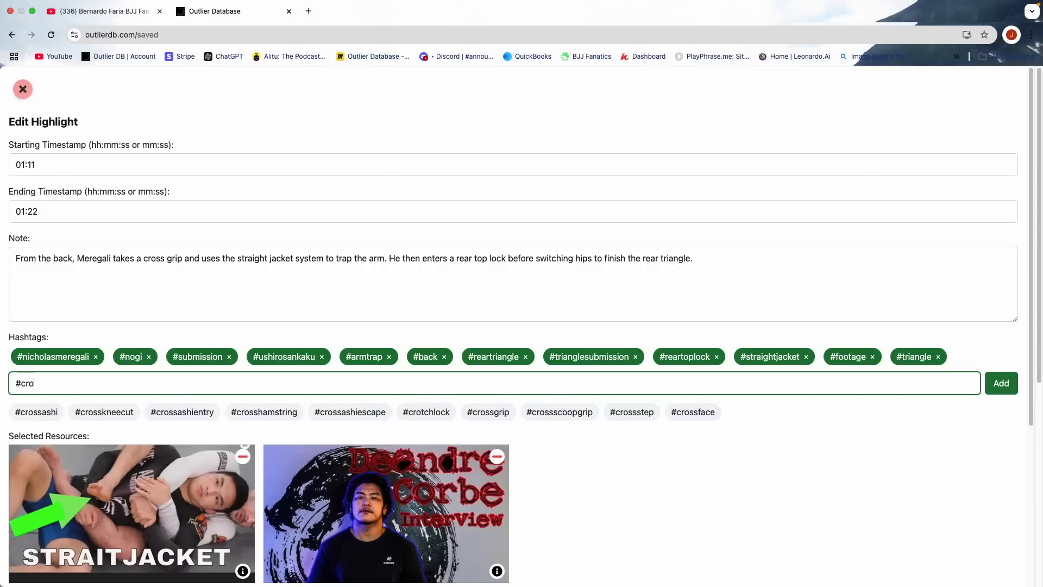
type("ssg")
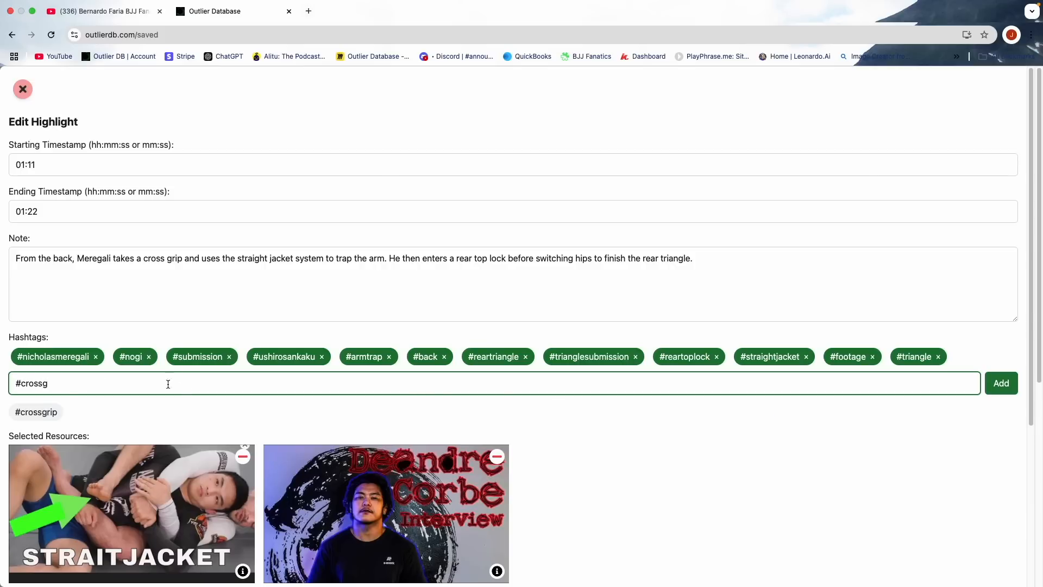
left_click(32, 413)
left_click(55, 411)
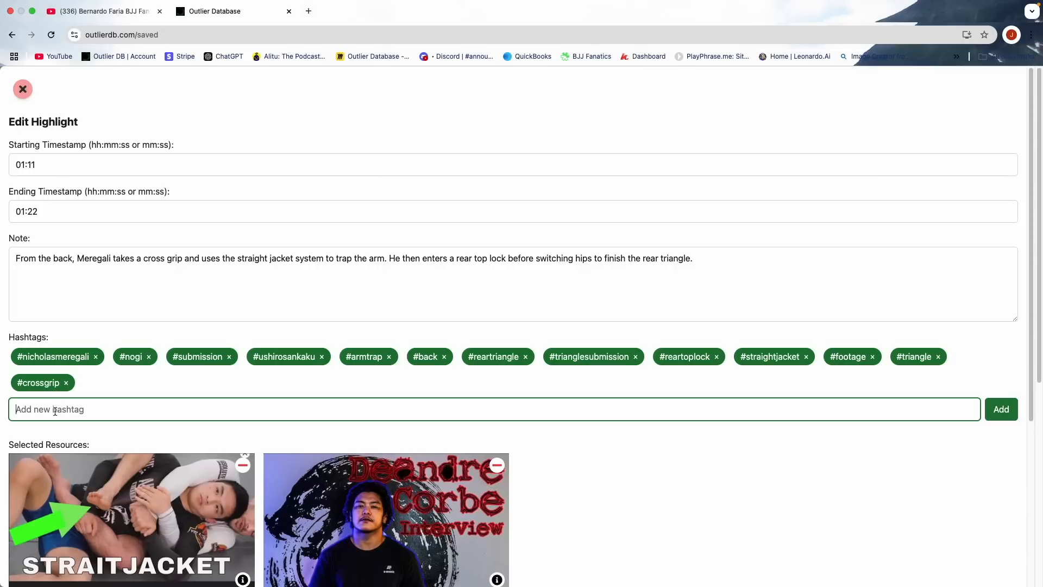
type("#und")
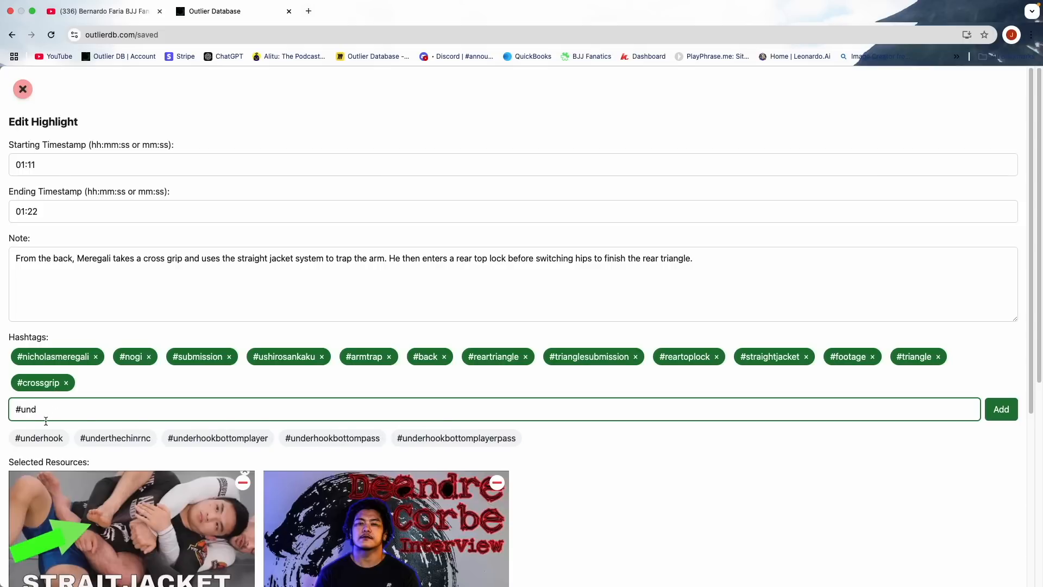
left_click(46, 438)
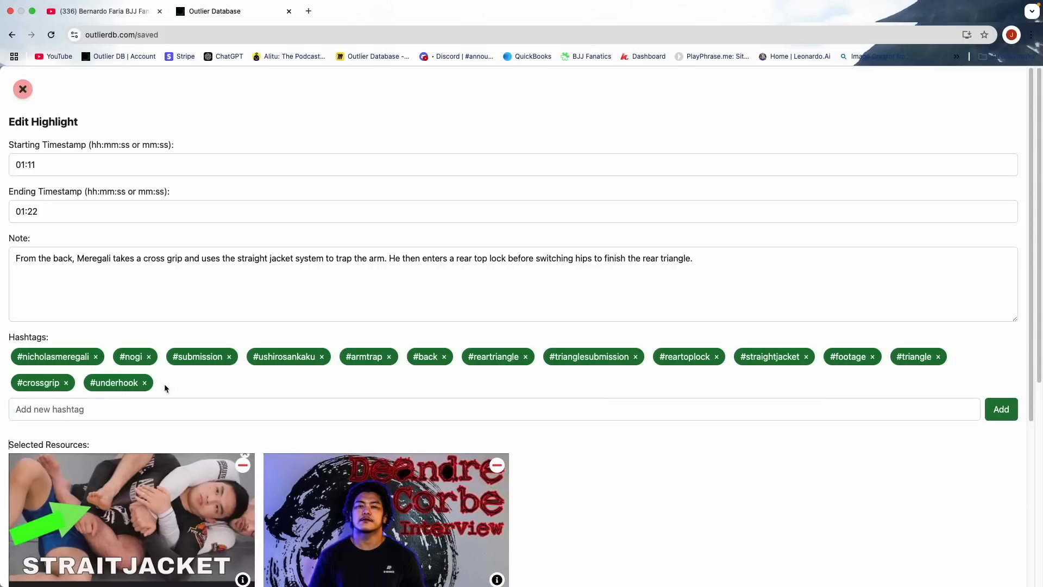
scroll(268, 388, "down", 5)
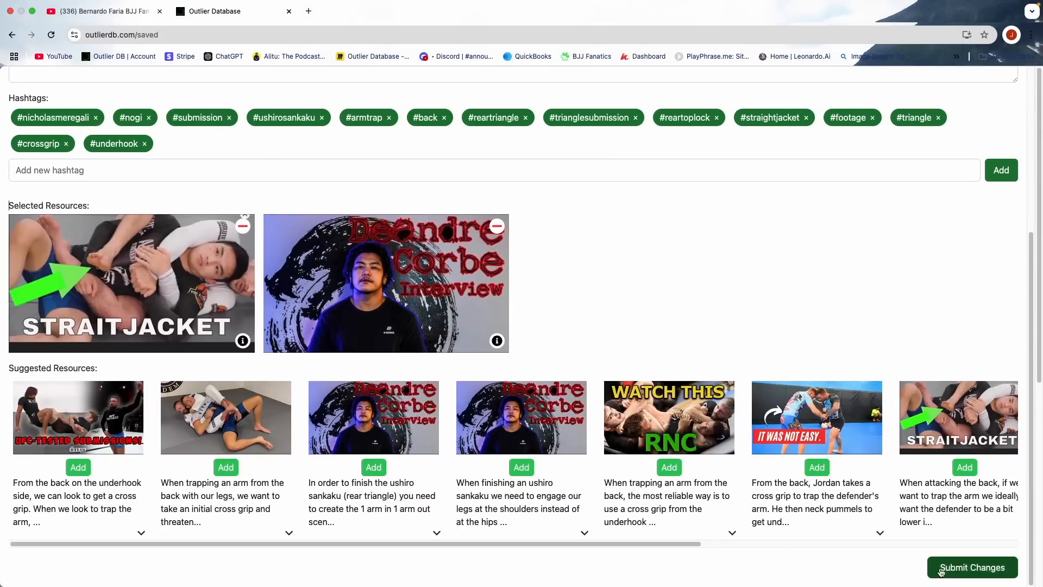
left_click(930, 570)
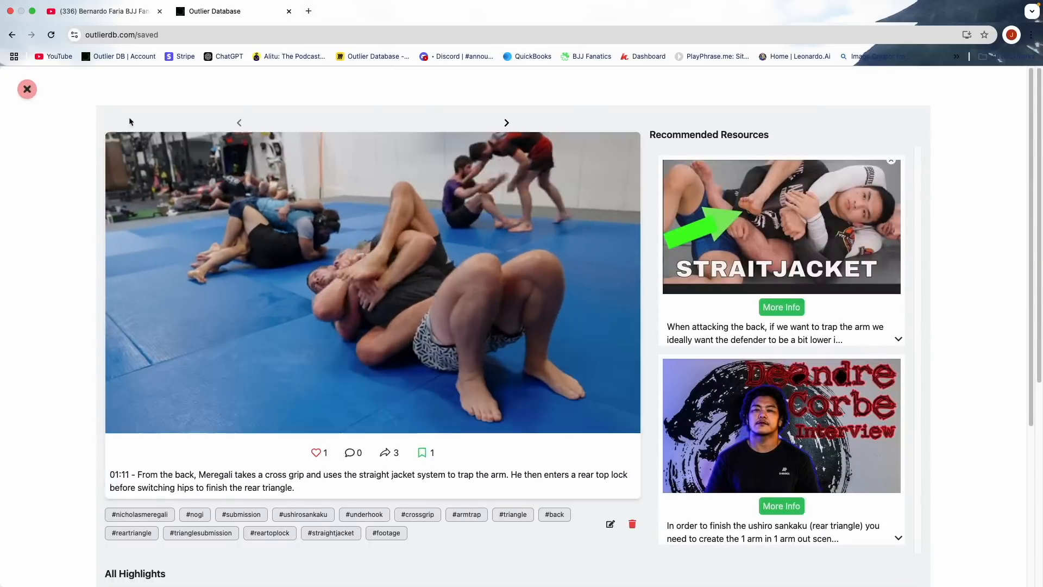
- Close the edited highlight and start a new study resource entry
left_click(27, 89)
left_click(516, 569)
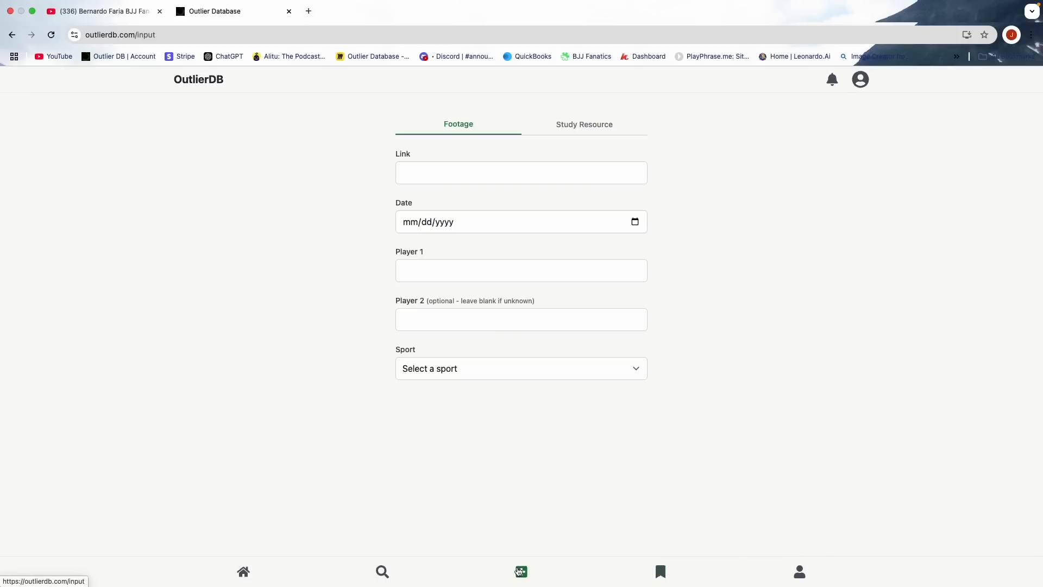
left_click(588, 130)
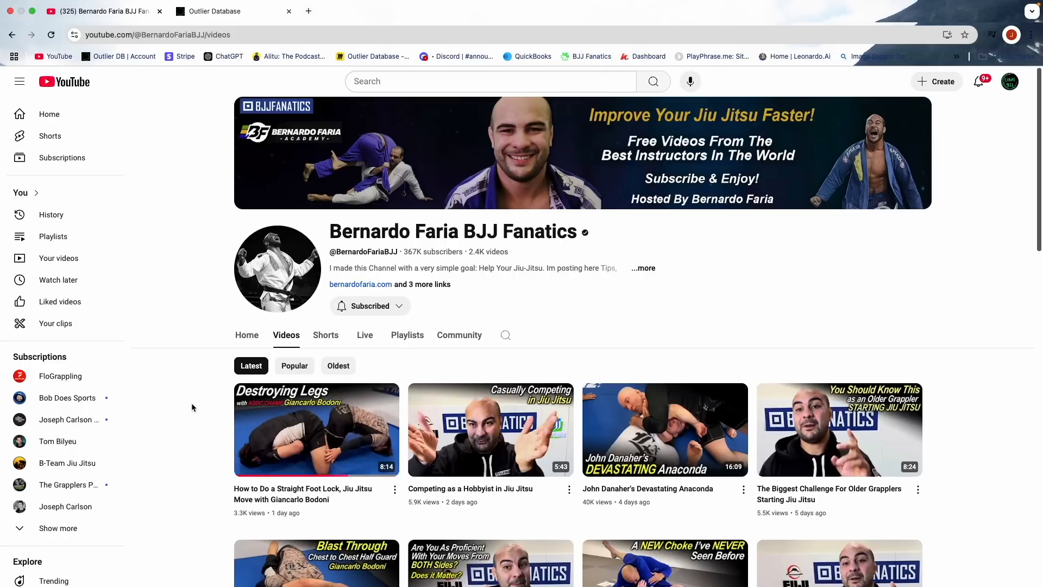
- Open Bernardo Faria BJJ Fanatics' "How to Do a Straight Foot Lock" video on YouTube and copy its link into OutlierDB's study resource form
left_click(287, 422)
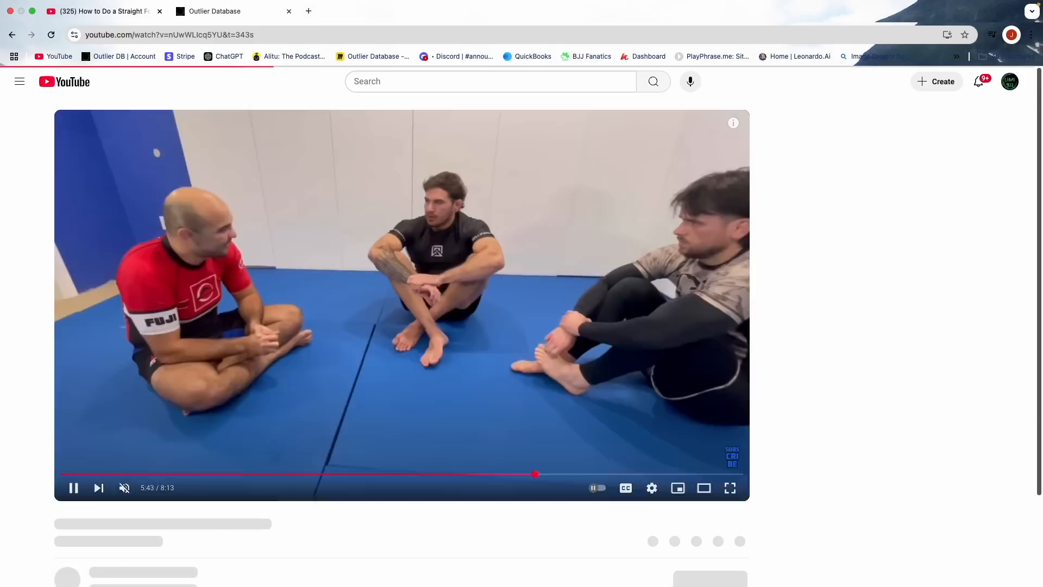
left_click(209, 36)
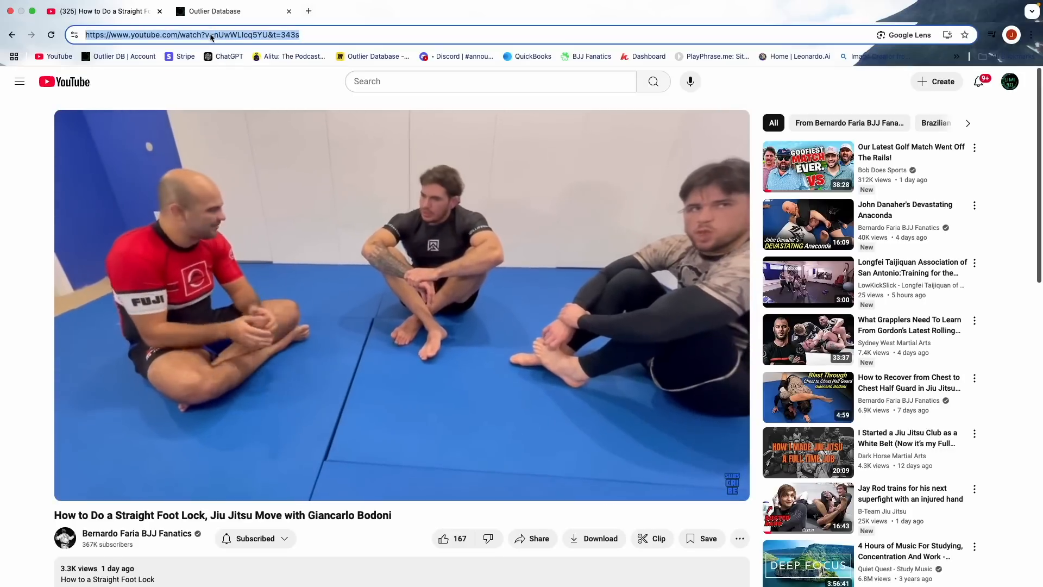
left_click(212, 11)
left_click(416, 165)
type("https://www.youtube.com/watch?v=nUwWLIcq5YU")
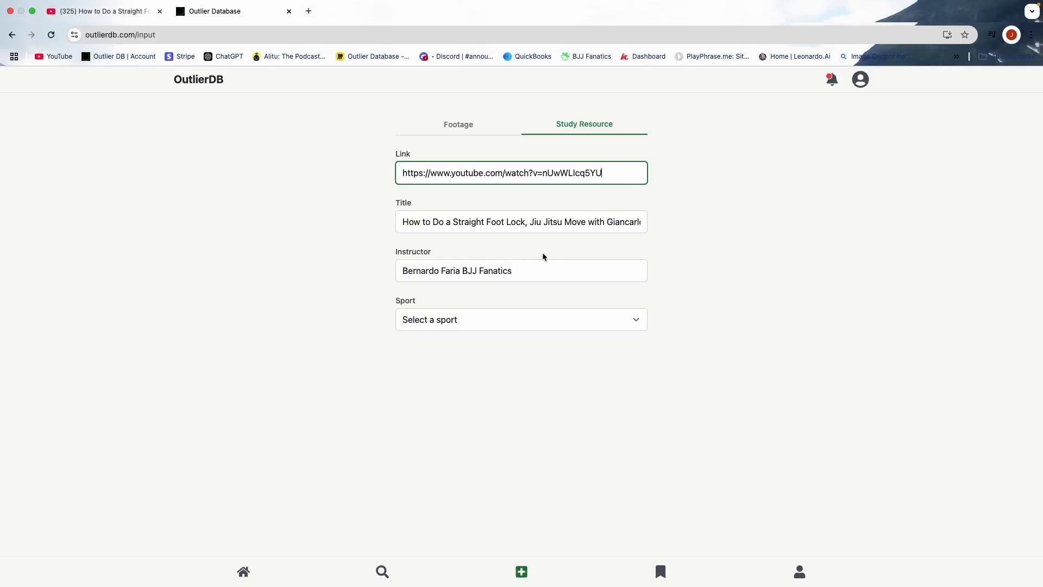
- Set the instructor to Giancarlo Bodoni, taken from the title, choose No Gi BJJ as the sport, and continue to the highlight form
left_click_drag(607, 221, 657, 220)
key("super+c")
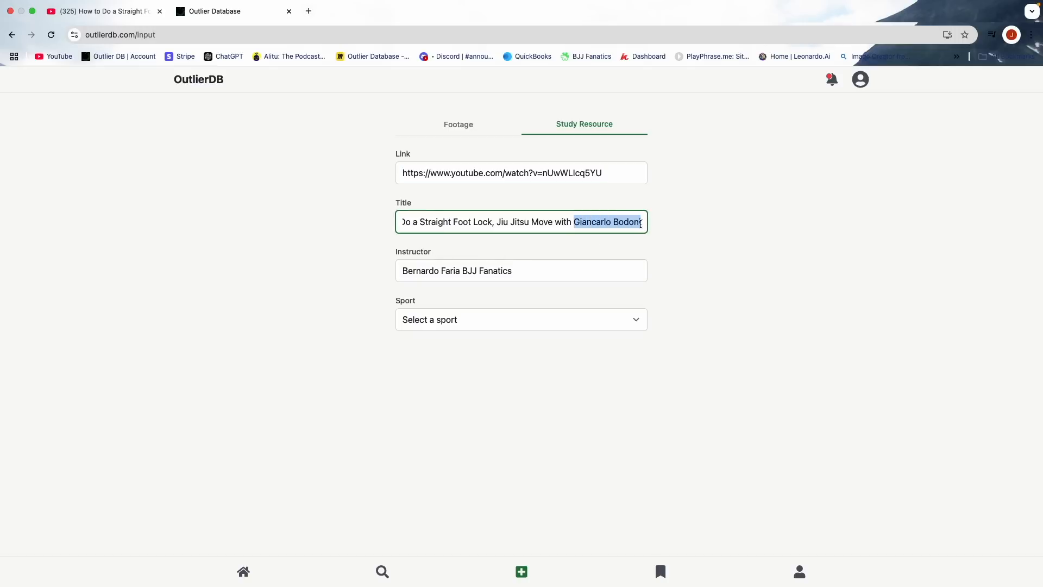
triple_click(468, 272)
key("super+v")
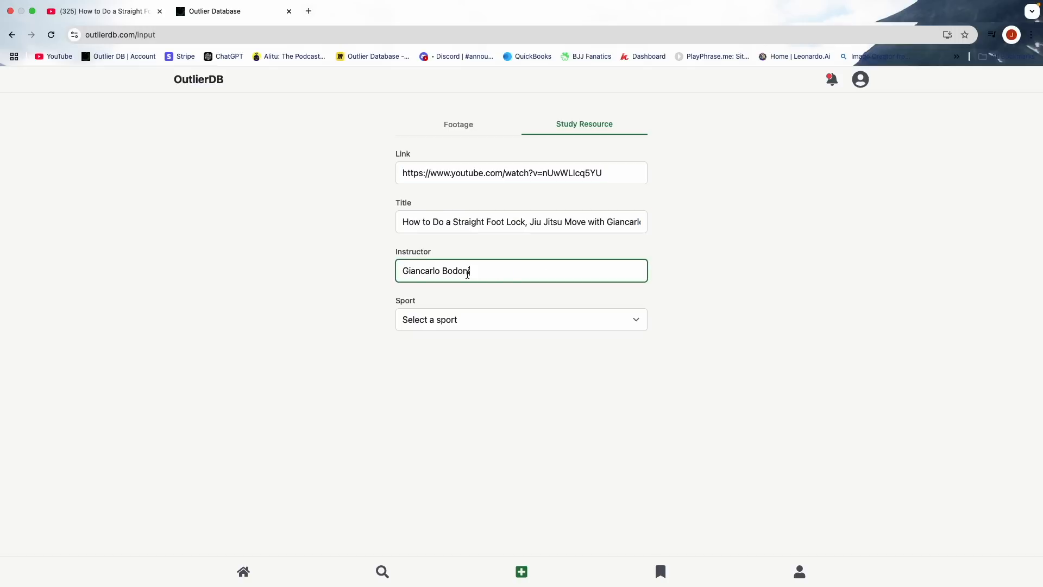
left_click(451, 313)
left_click(442, 319)
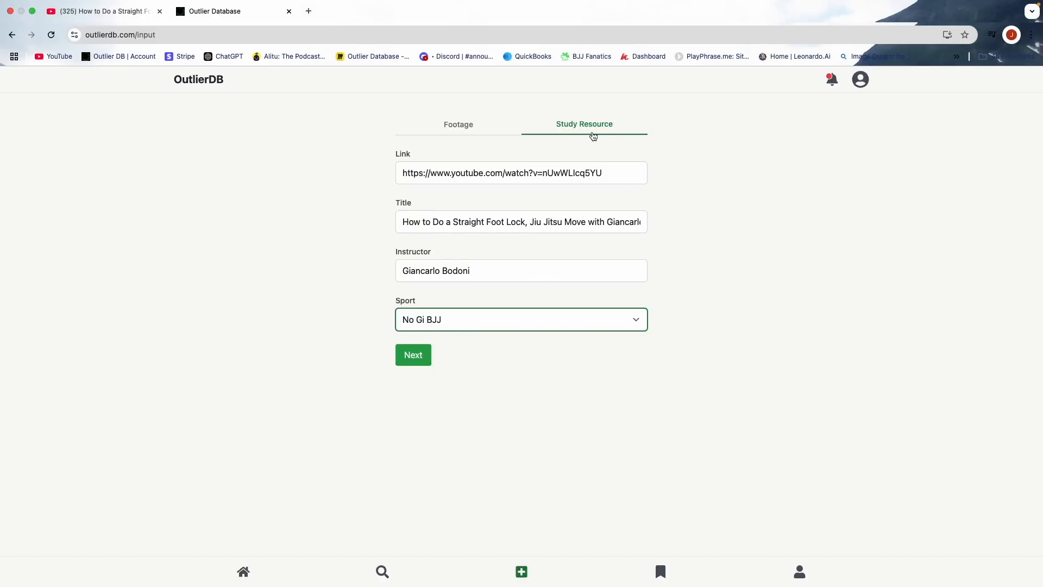
left_click(416, 350)
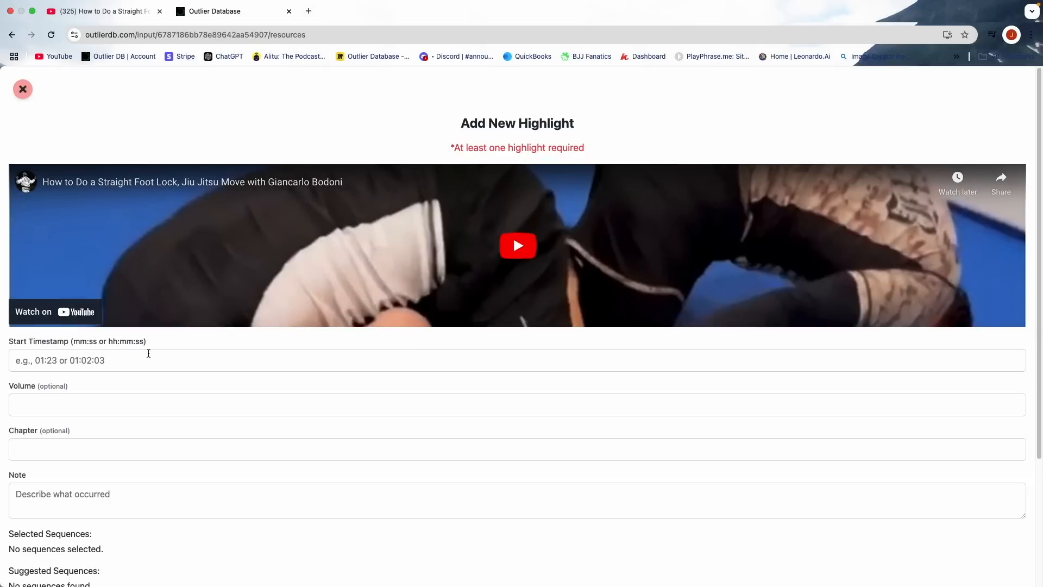
- Cue the embedded video to 1:30 and enter 1:30 as the highlight's start timestamp
left_click(433, 250)
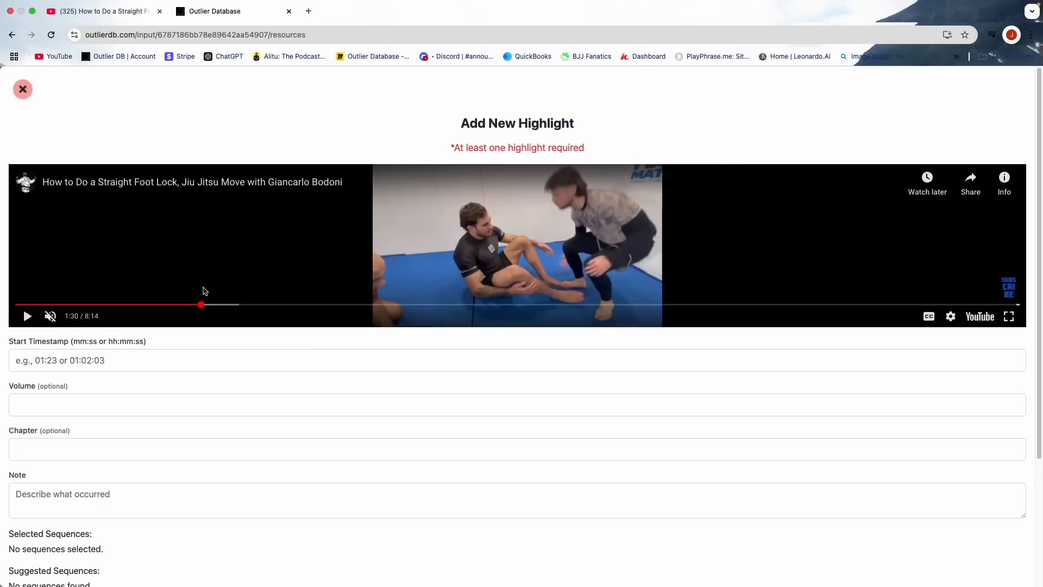
left_click(59, 361)
type("1:30")
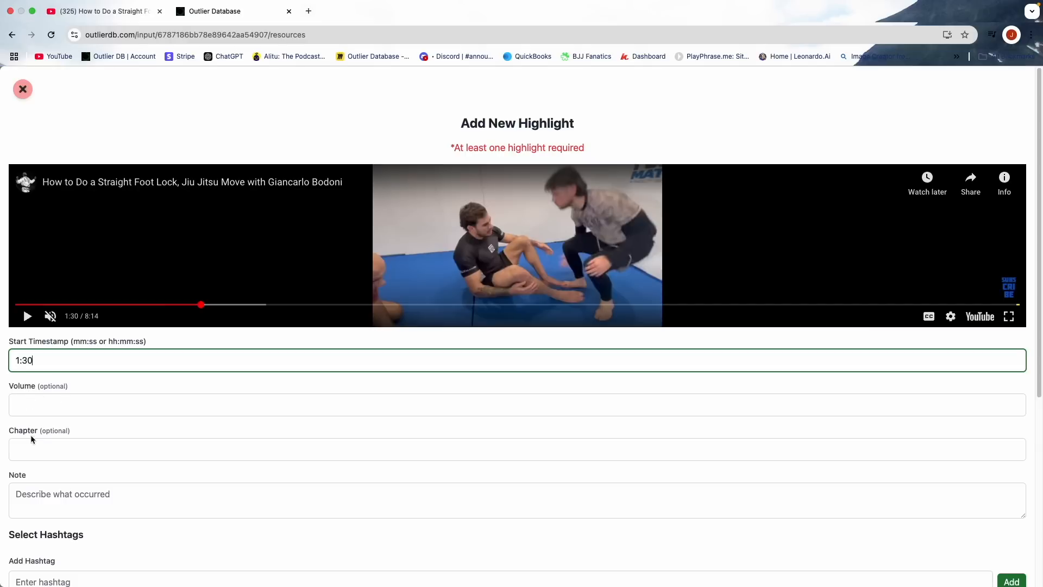
- Paste the note describing Giancarlo's backside straight ankle lock entry from shin on shin, through butterfly ashi and into an aoki
scroll(29, 430, "down", 3)
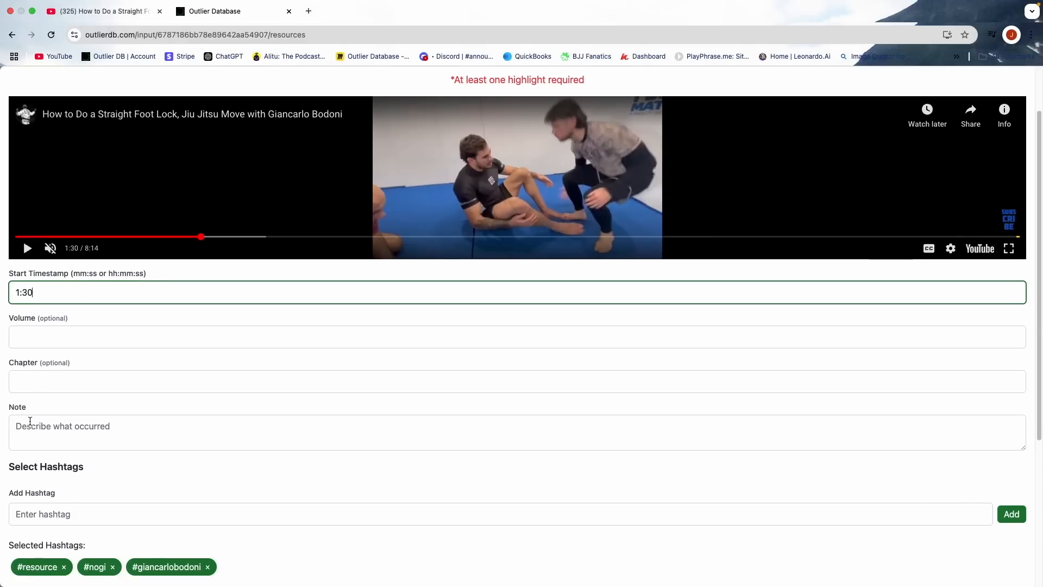
left_click(56, 430)
type("From shin on shin, Giancarlo discusses how to enter into a backside straight ankle lock. He transferrs to butterfly ashi before hollowing his chest to slip his partner’s heel into an aoki.")
scroll(91, 395, "down", 2)
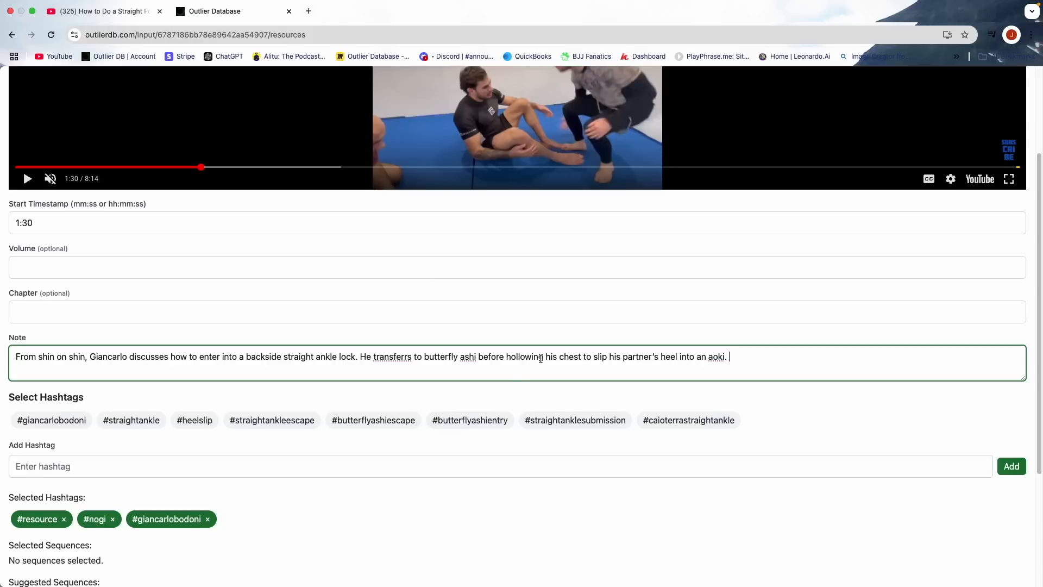
- Add the #straightankle and #shinonshin hashtags to the new highlight
left_click(133, 420)
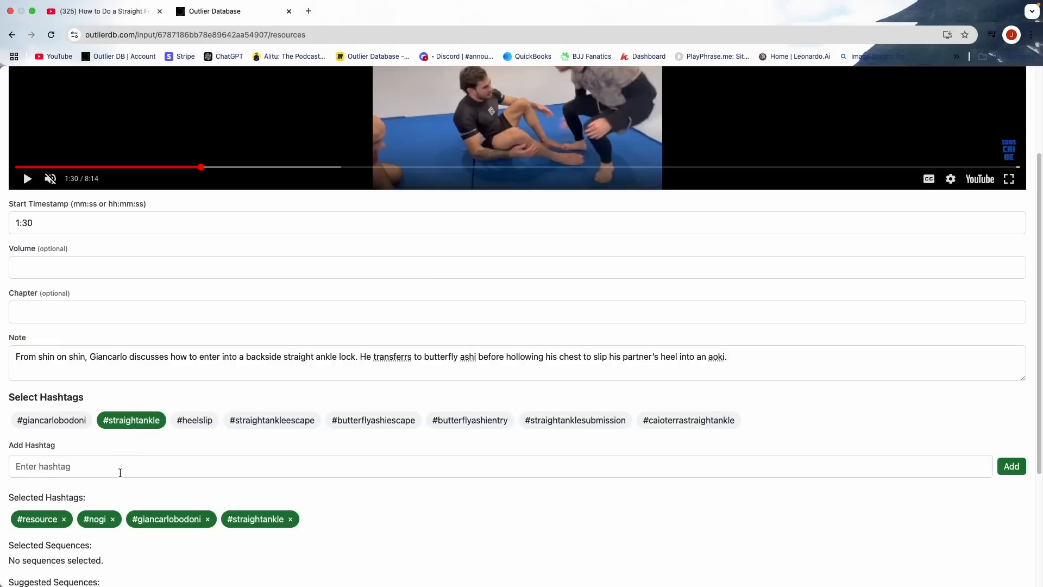
left_click(121, 471)
type("#shi")
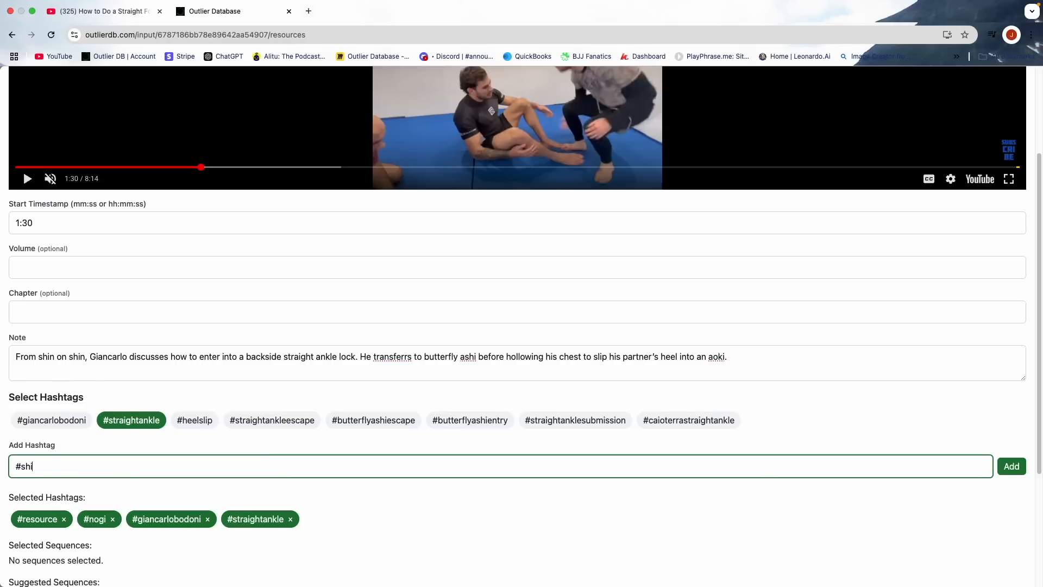
type("nonsh")
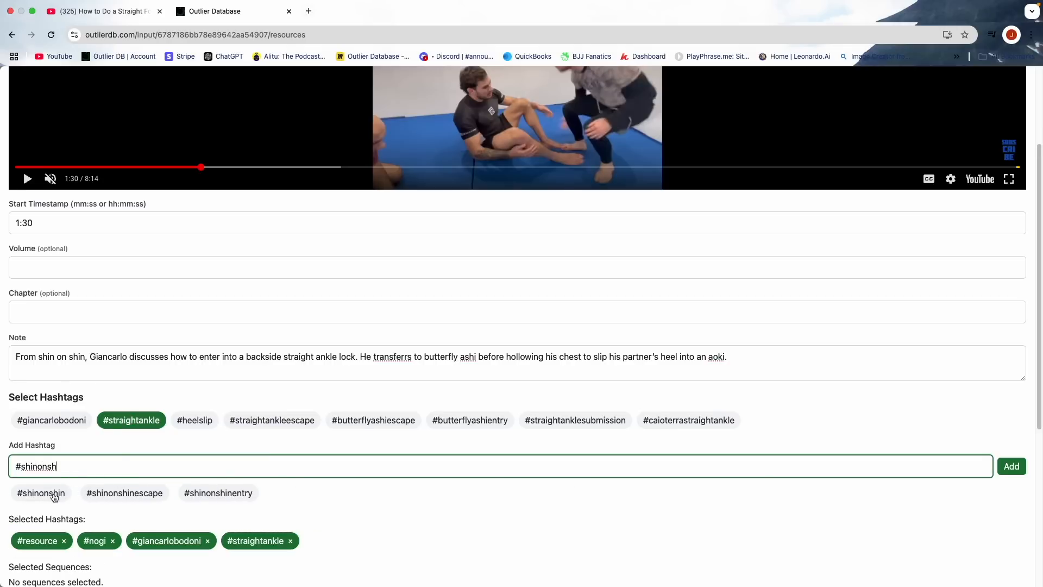
left_click(46, 493)
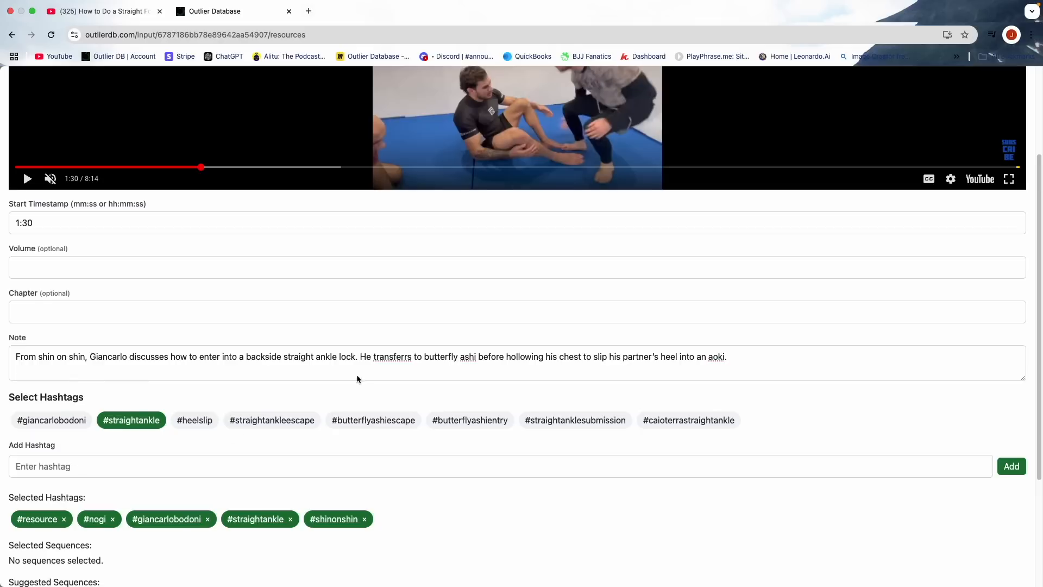
- Correct "transferrs" to "transfers" in the note and add the #butterflyashi hashtag
right_click(393, 357)
left_click(422, 278)
left_click(131, 463)
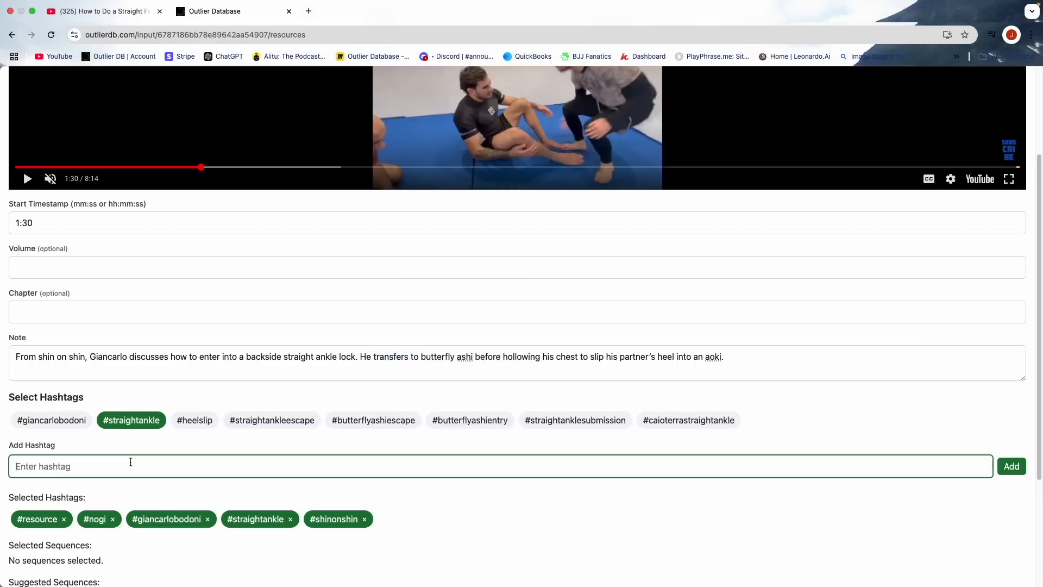
type("#butterfh")
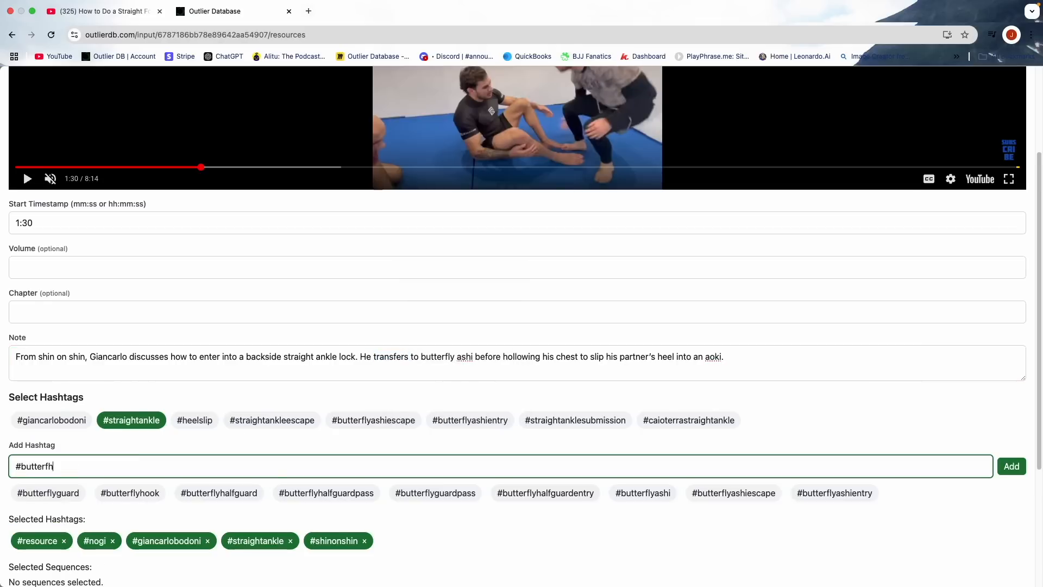
key("BackSpace")
type("lya")
left_click(64, 494)
- Add the #backside, #aoki and #legentanglement hashtags to the new highlight
left_click(81, 467)
type("#back")
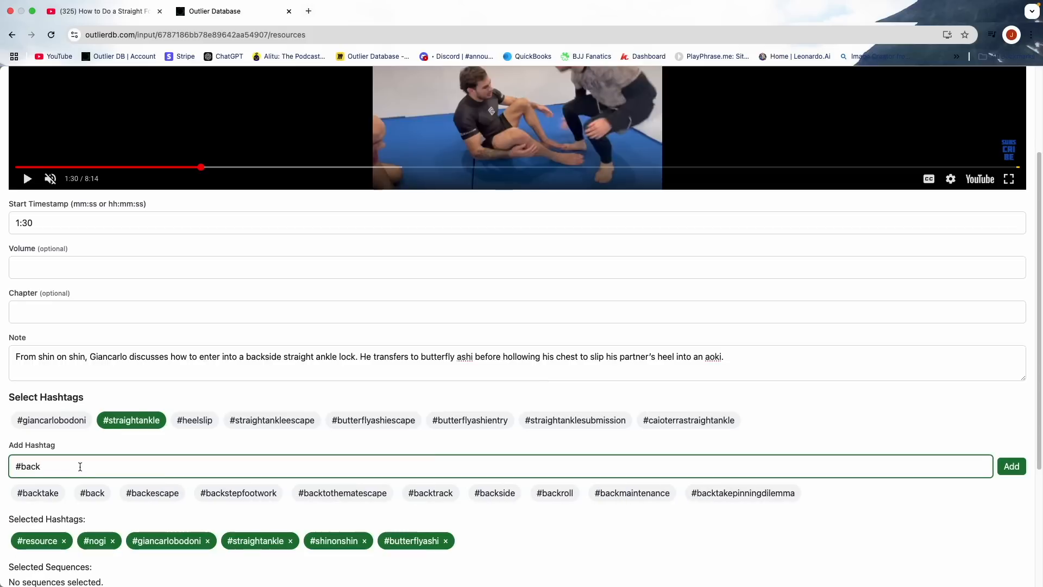
type("s")
left_click(136, 492)
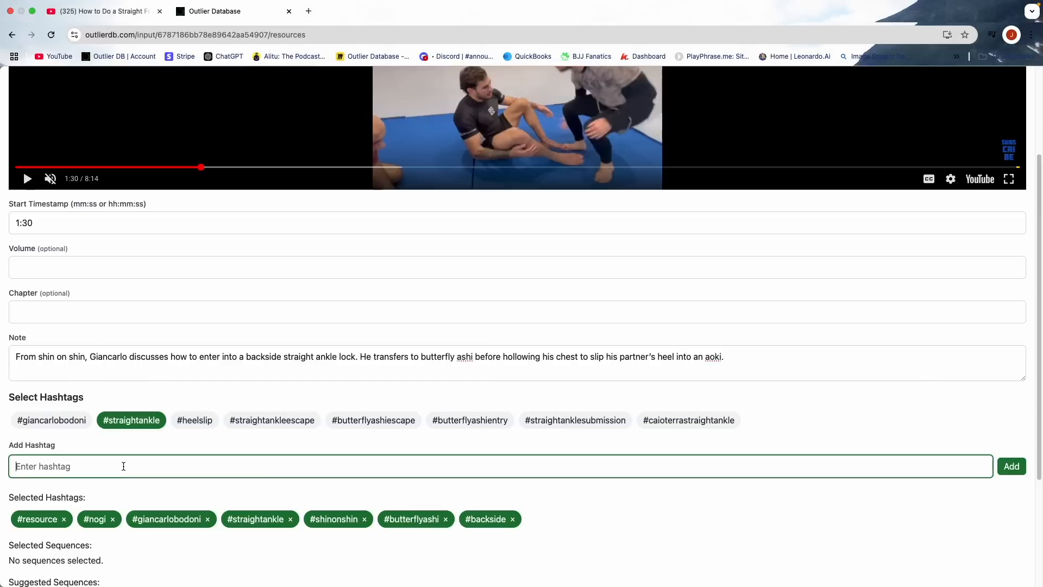
type("#aoki")
left_click(31, 493)
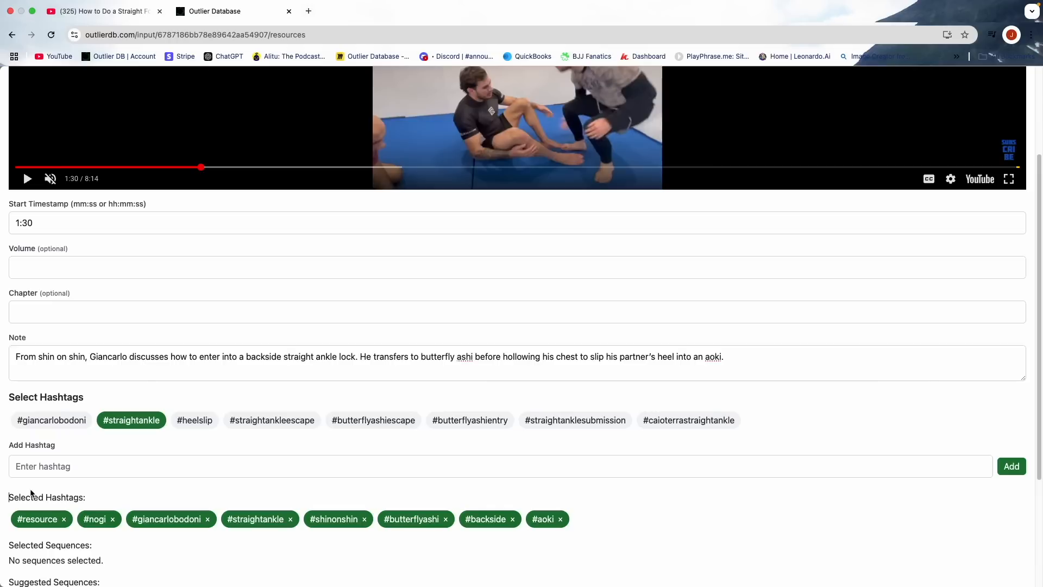
left_click(50, 472)
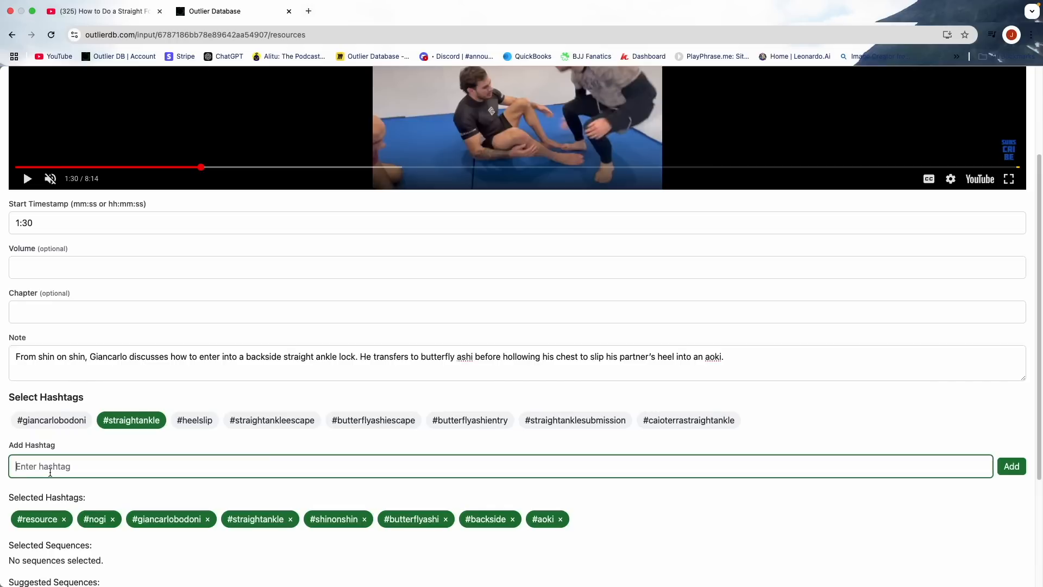
type("#legent")
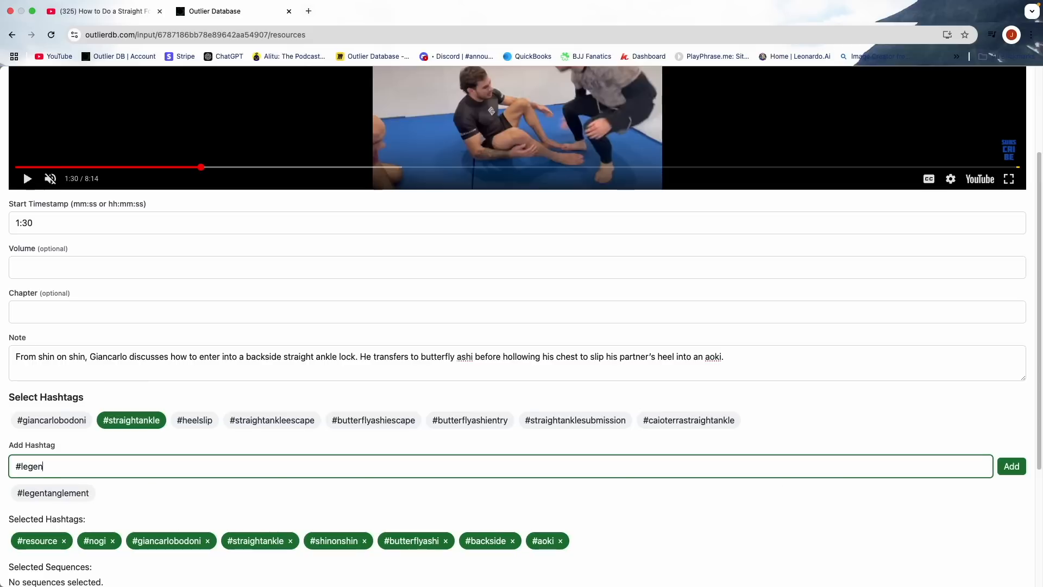
left_click(54, 494)
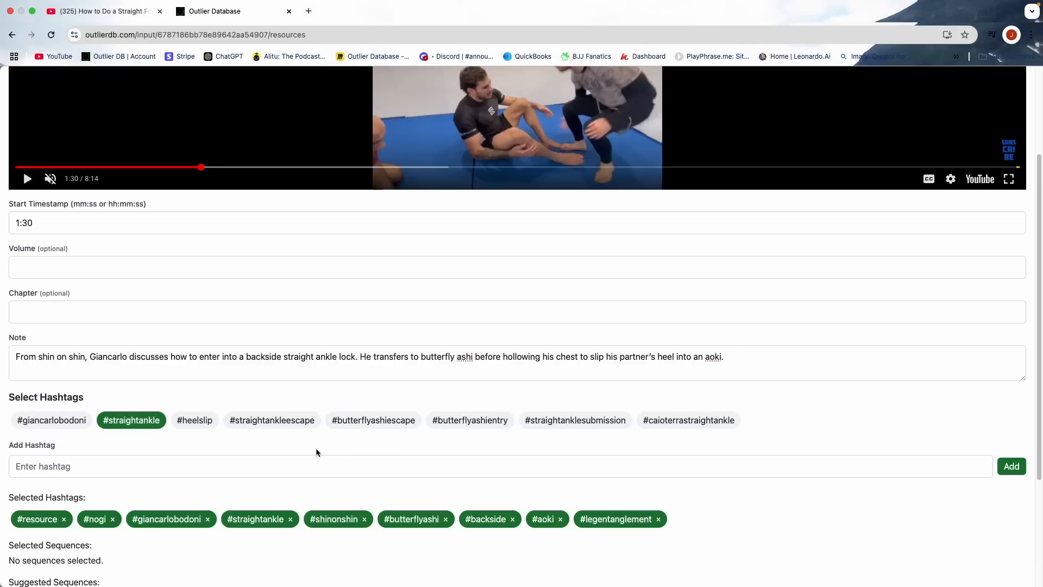
- Attach the suggested sequence of Helena entering shin on shin to the highlight and expand the suggested sequences' descriptions
scroll(304, 449, "down", 3)
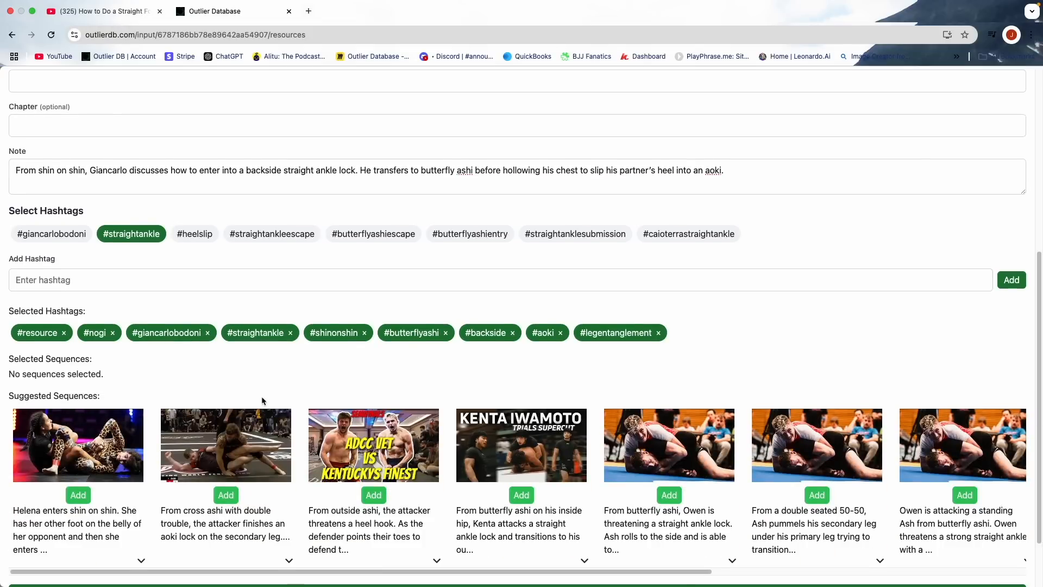
scroll(263, 401, "down", 1)
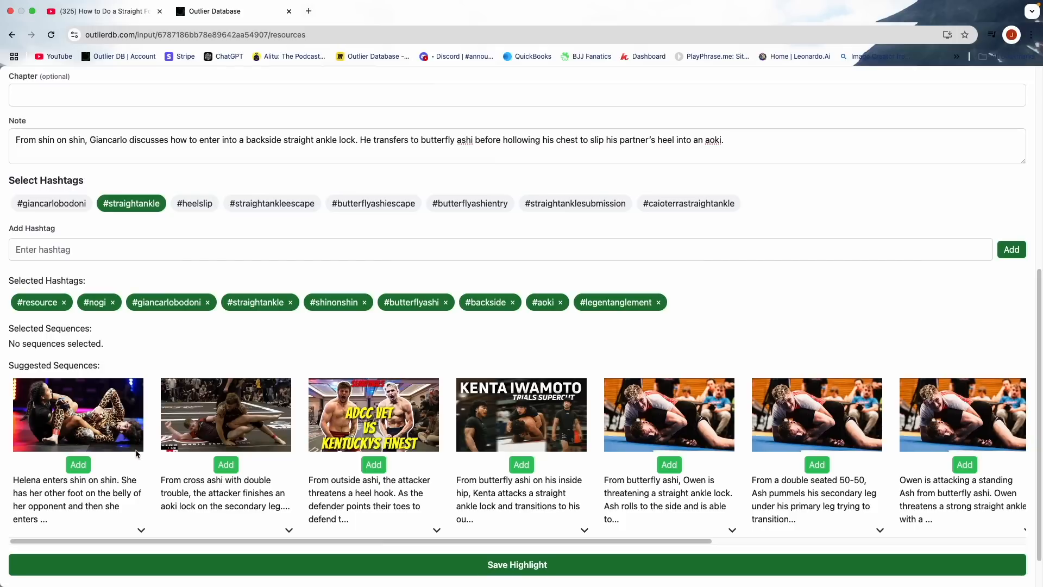
left_click(79, 464)
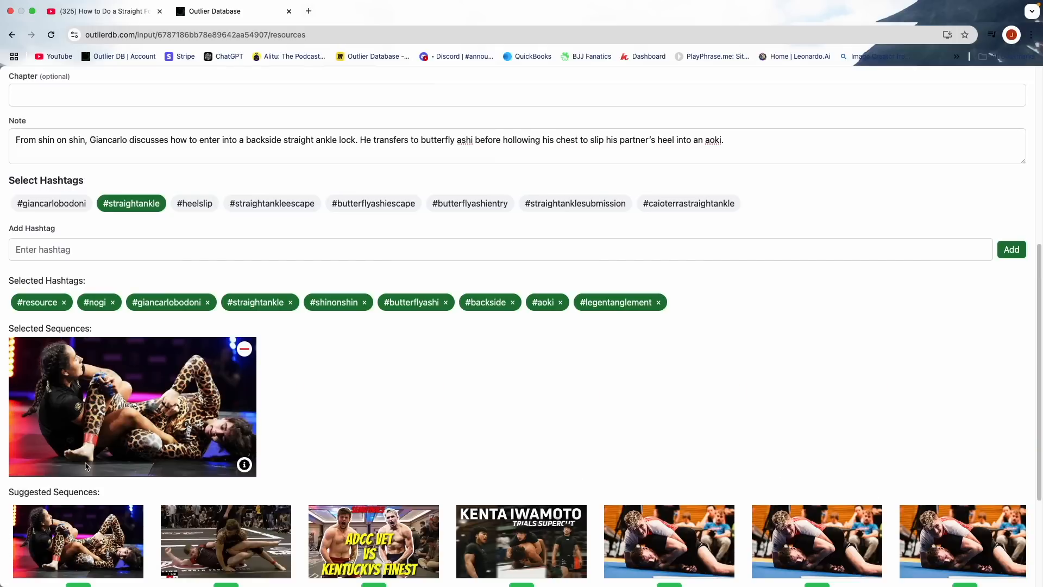
scroll(299, 446, "down", 3)
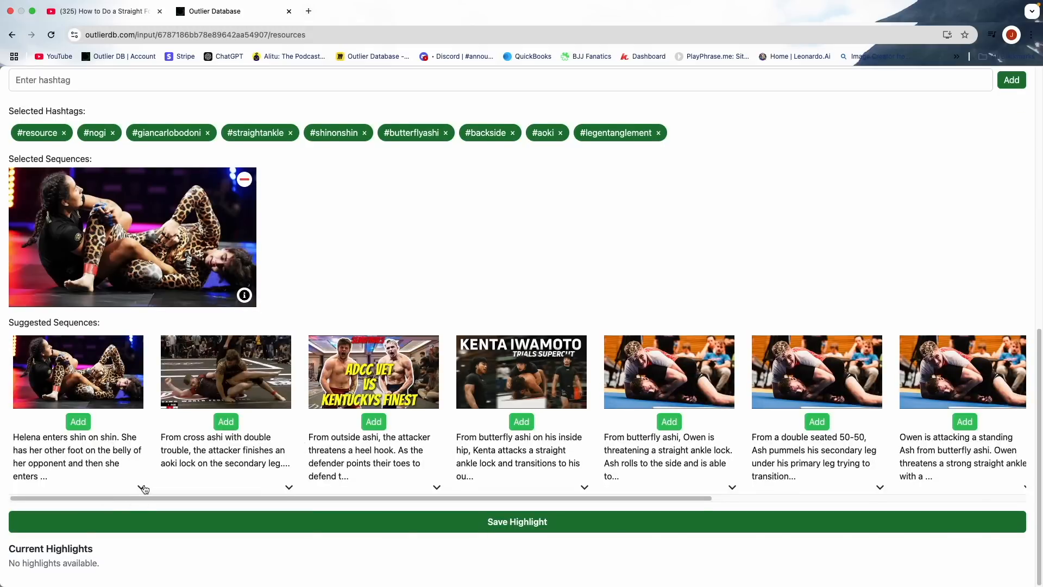
left_click(141, 488)
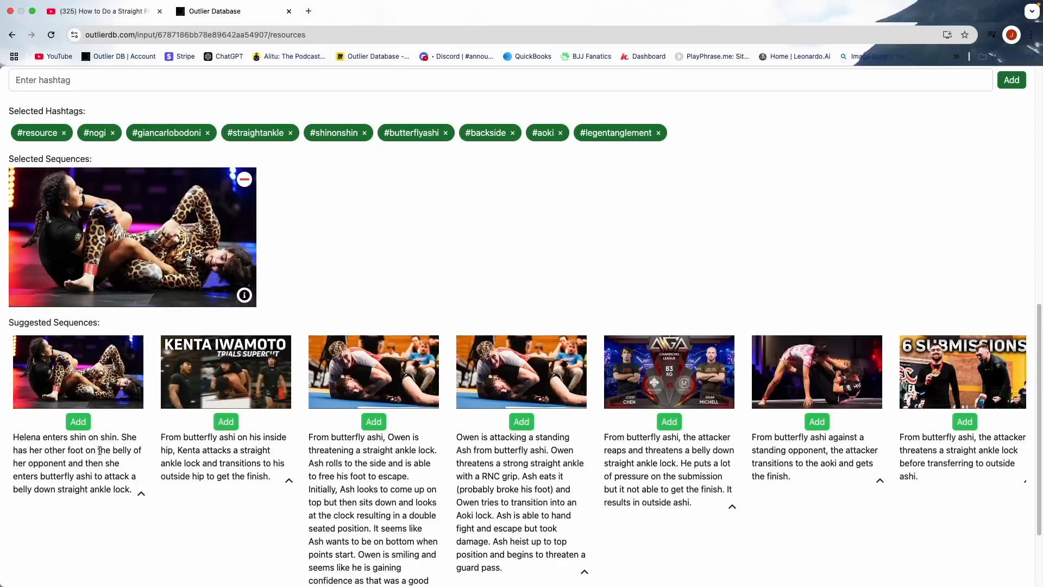
- Save the highlight, and review the saved 01:30 entry before closing it
scroll(143, 442, "down", 2)
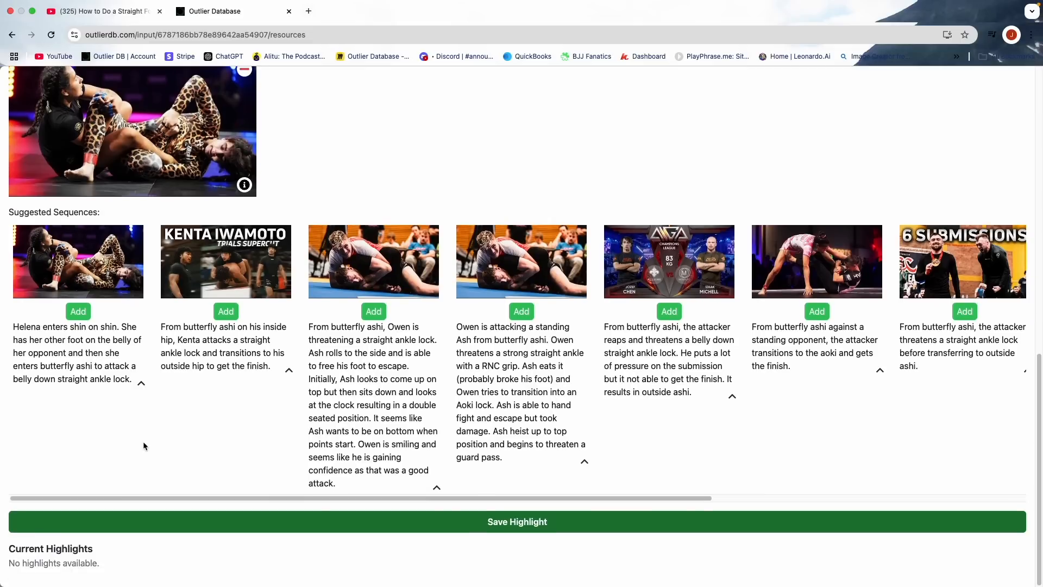
left_click(216, 523)
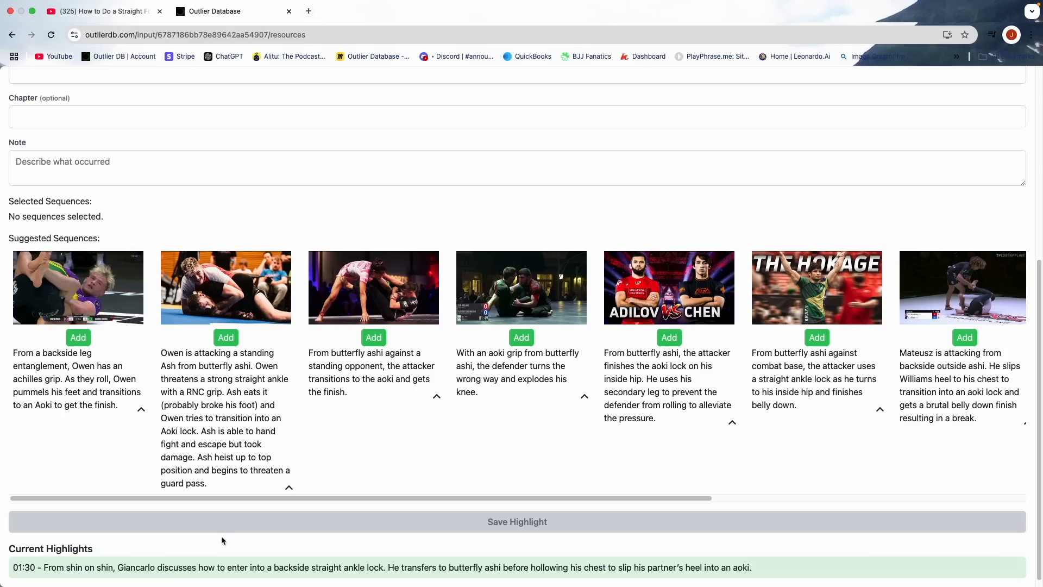
left_click(226, 572)
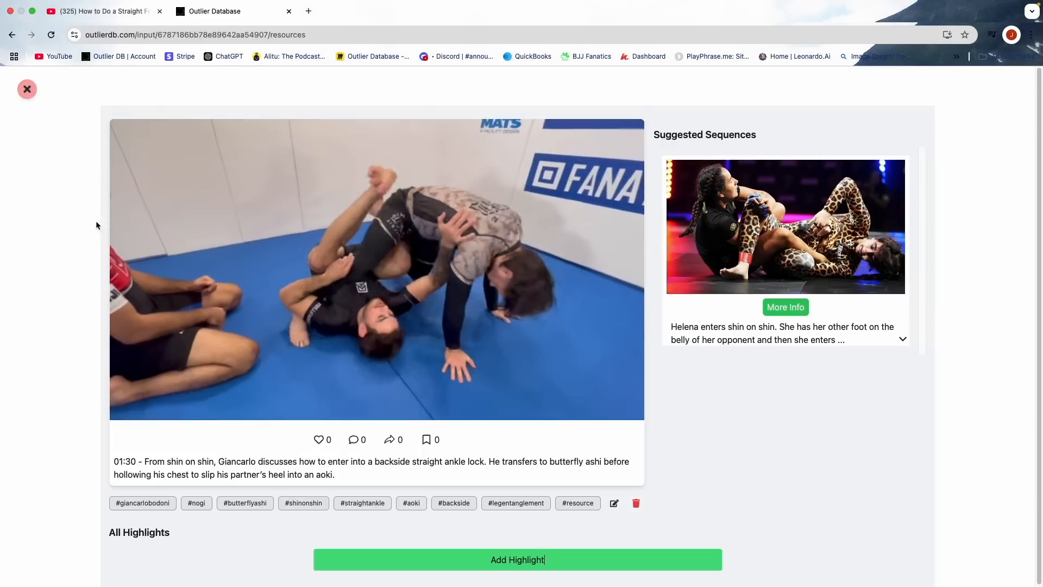
left_click(29, 92)
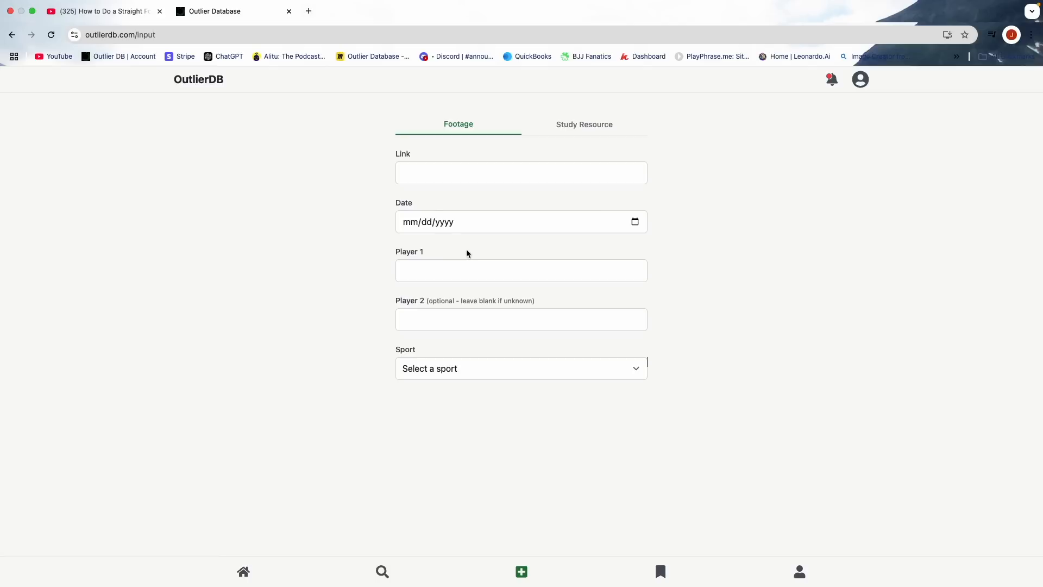
- Start a new study resource and open "John Danaher's Devastating Anaconda" from the Bernardo Faria BJJ Fanatics channel on YouTube
left_click(573, 130)
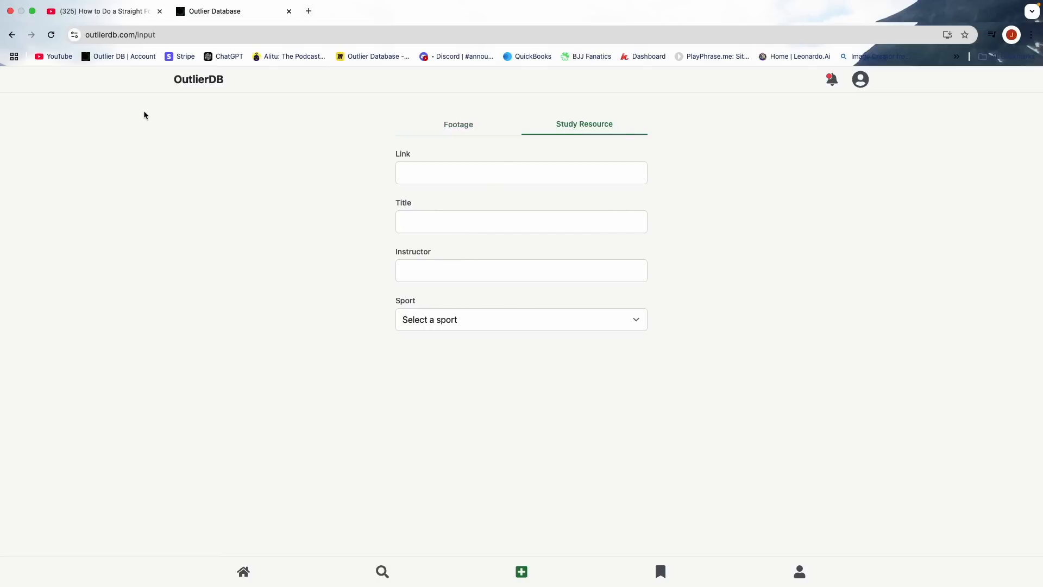
left_click(103, 11)
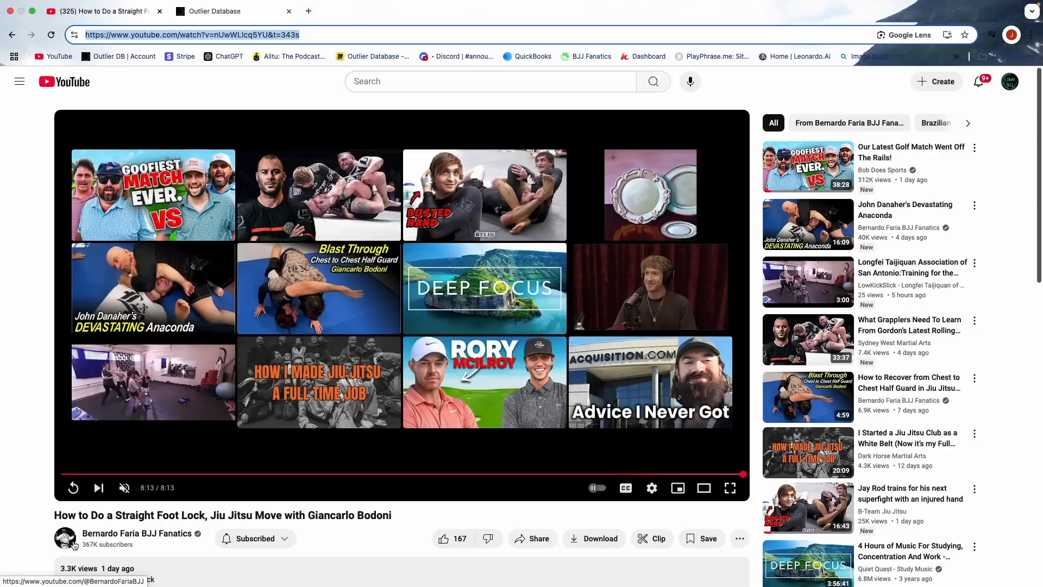
left_click(75, 545)
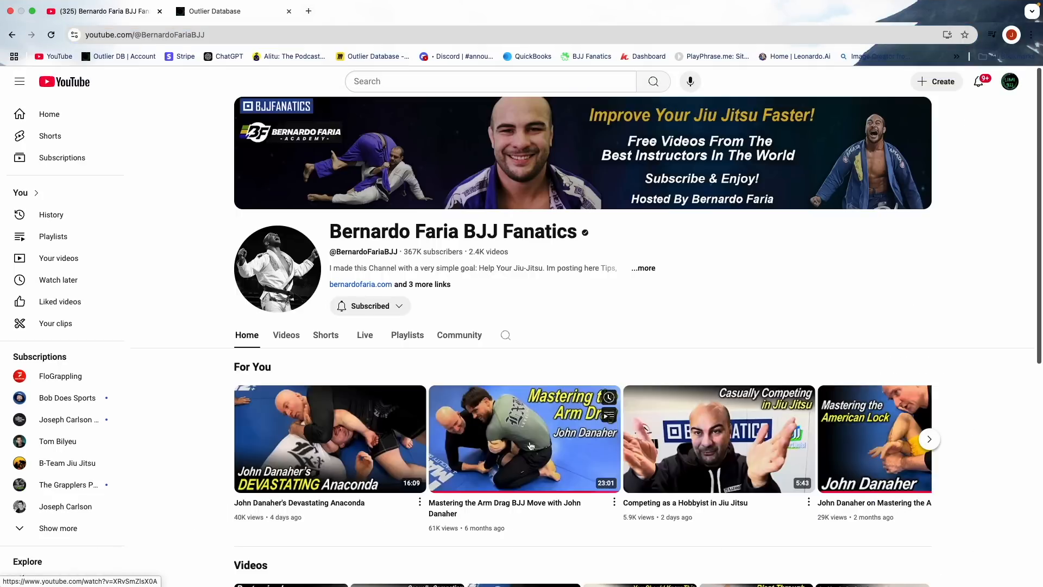
left_click(287, 335)
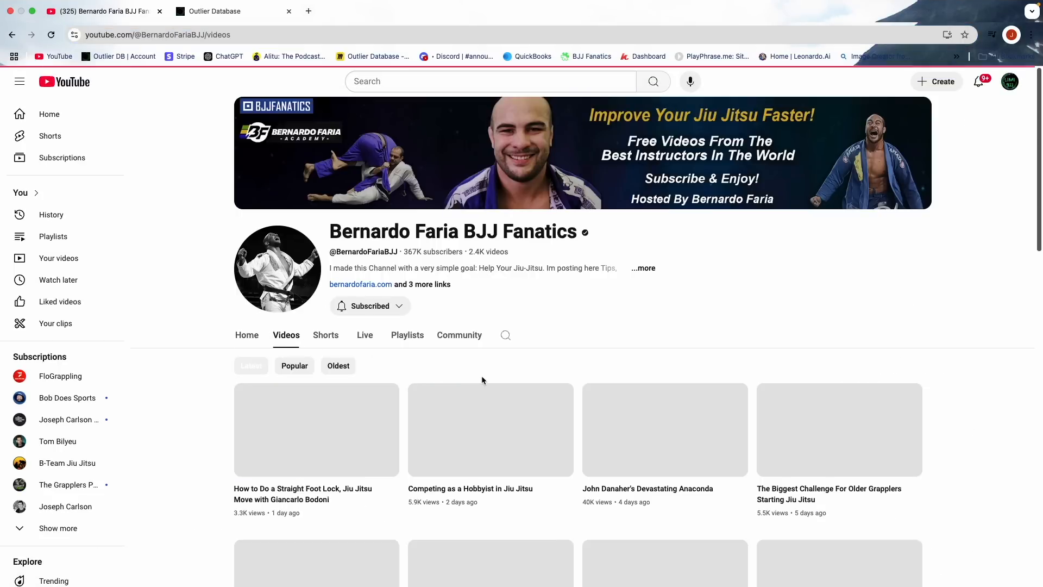
scroll(677, 354, "down", 3)
left_click(663, 283)
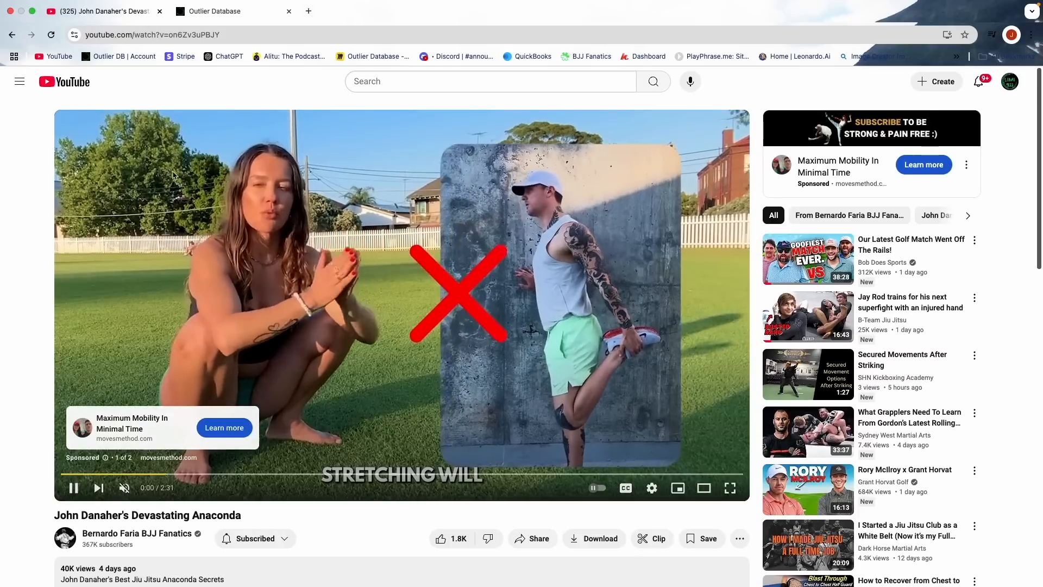
- Copy the anaconda video's URL and paste it as the study resource's link in OutlierDB
triple_click(165, 36)
key("super+c")
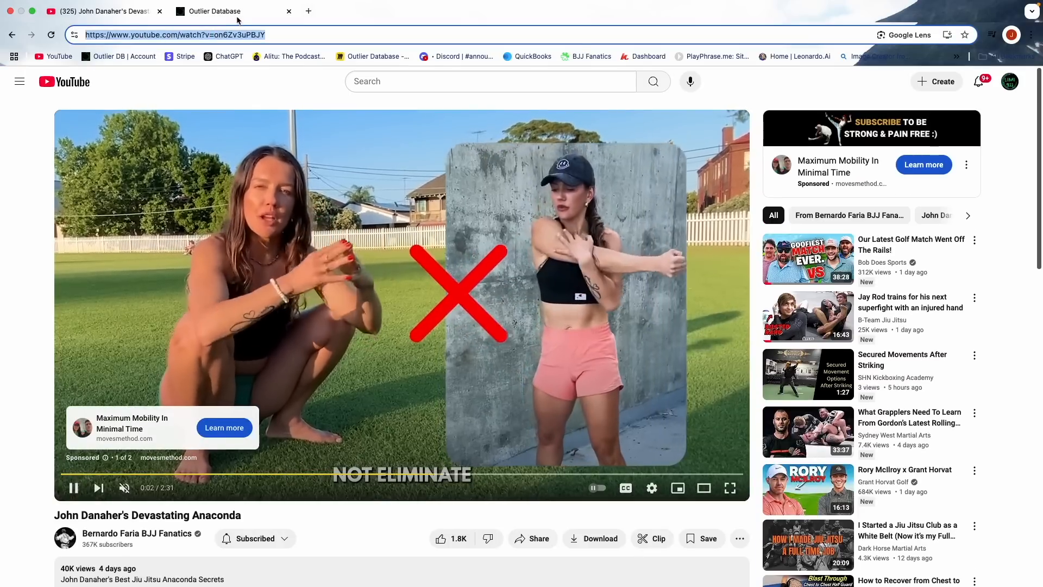
left_click(236, 16)
left_click(429, 169)
key("super+v")
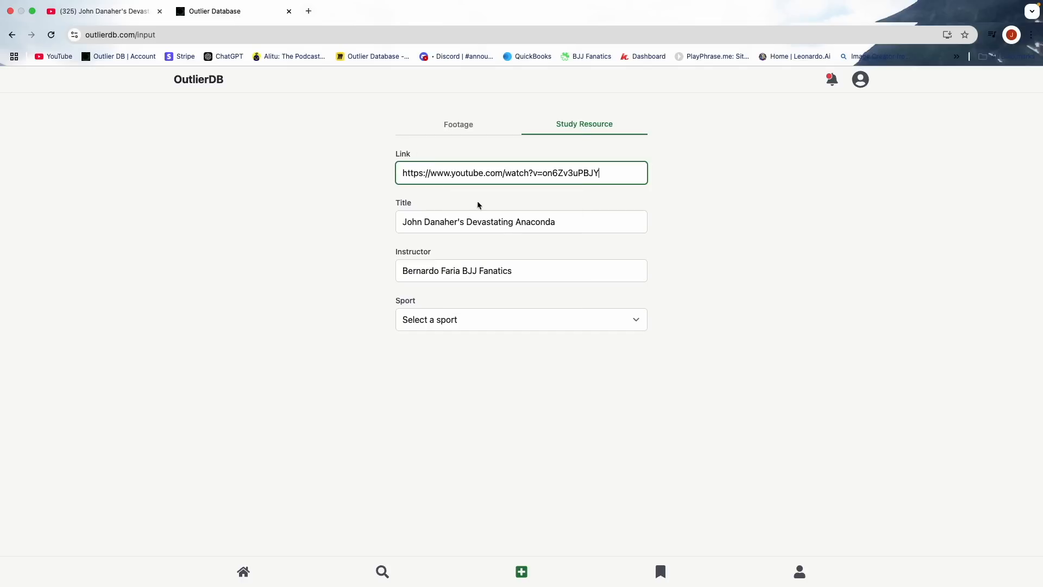
- Replace the study resource's instructor with John Danaher, copied from the title
left_click_drag(460, 223, 401, 222)
key("super+c")
double_click(451, 271)
key("super+a")
key("super+v")
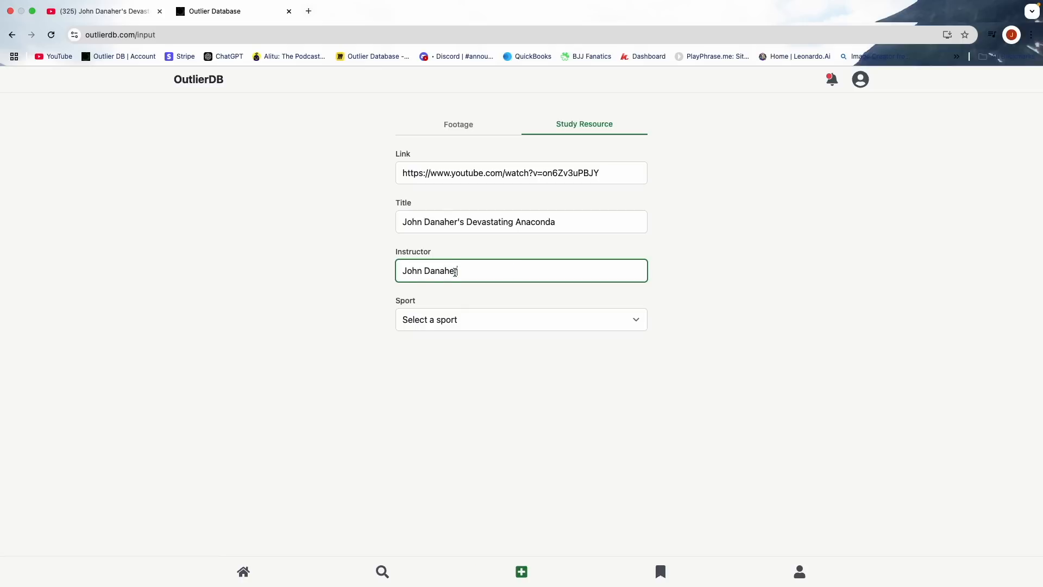
- Set the sport to No Gi BJJ and submit the study resource
left_click(451, 324)
left_click(449, 321)
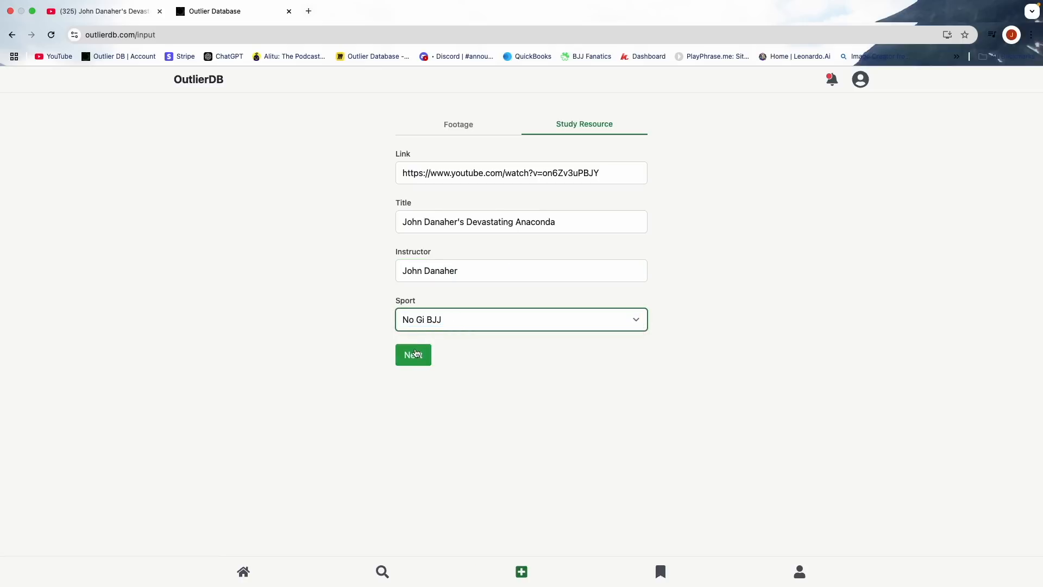
left_click(416, 352)
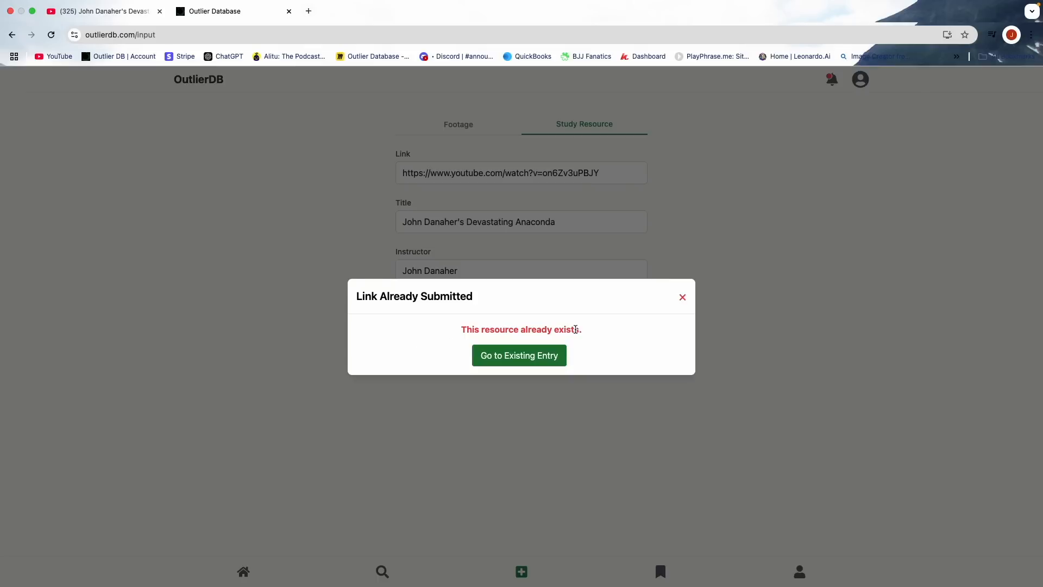
- Go to the existing anaconda resource entry and look through its highlights and its form for adding a new highlight
left_click(537, 359)
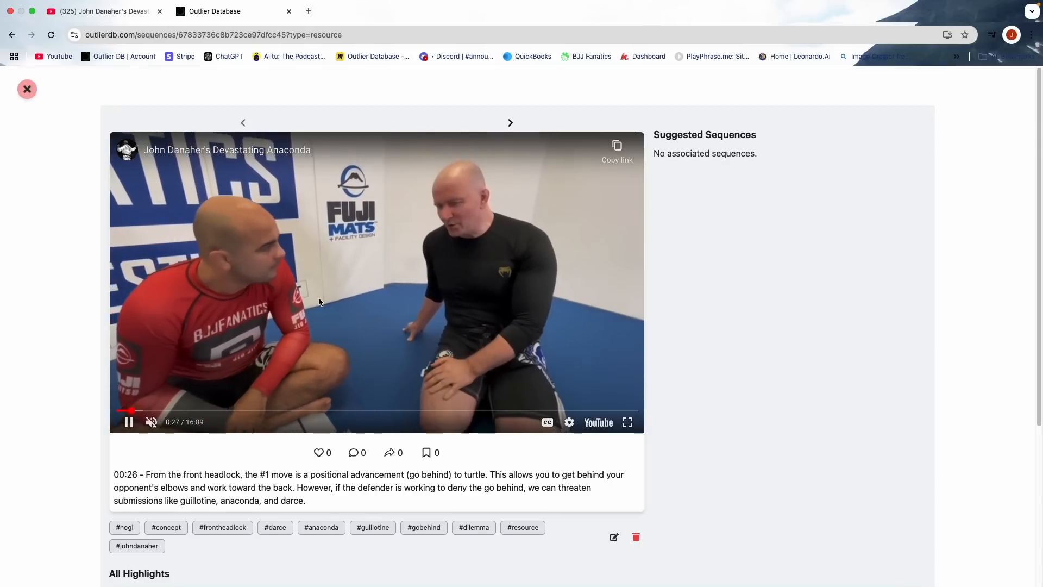
scroll(158, 463, "down", 4)
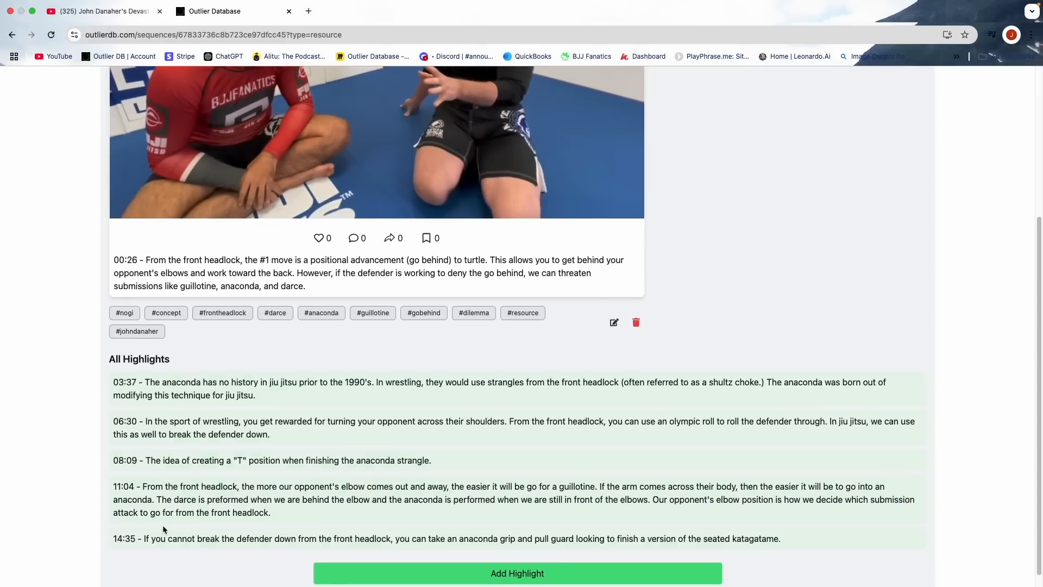
scroll(163, 524, "up", 3)
scroll(275, 504, "down", 2)
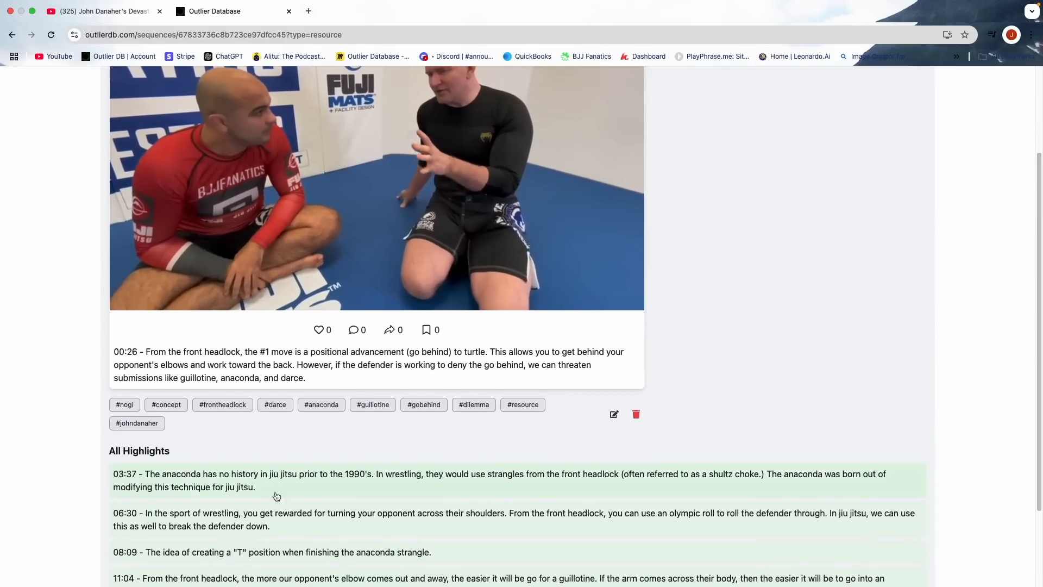
scroll(284, 446, "down", 2)
left_click(412, 559)
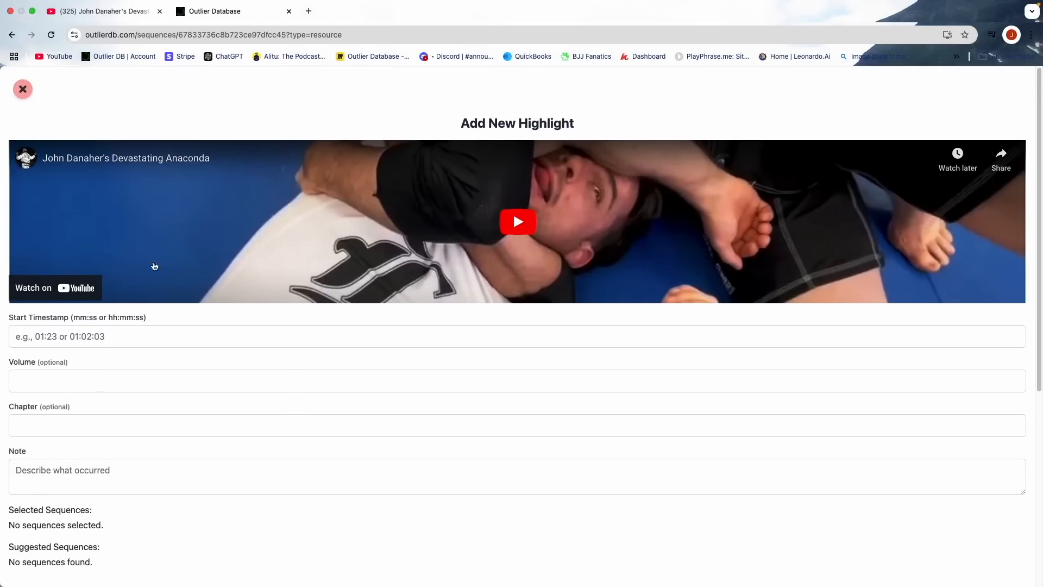
left_click(22, 90)
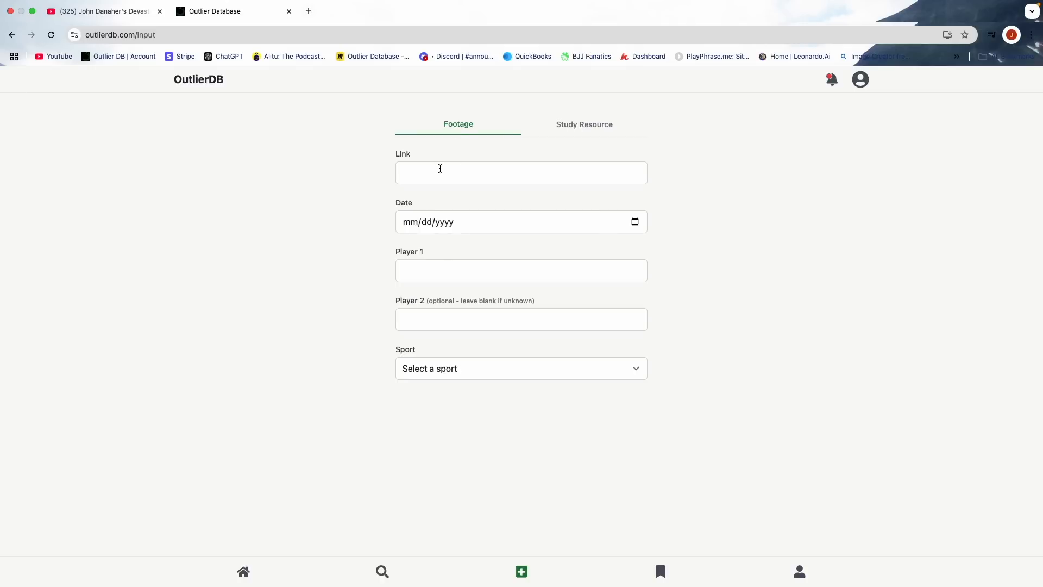